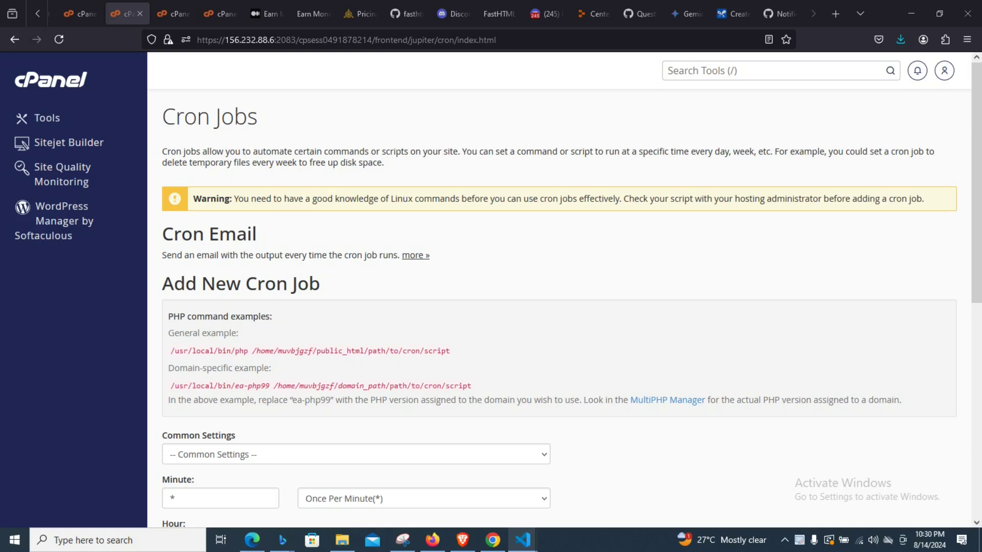
{"action": "left_click_drag", "start_coordinate": [264, 119], "coordinate": [162, 117]}
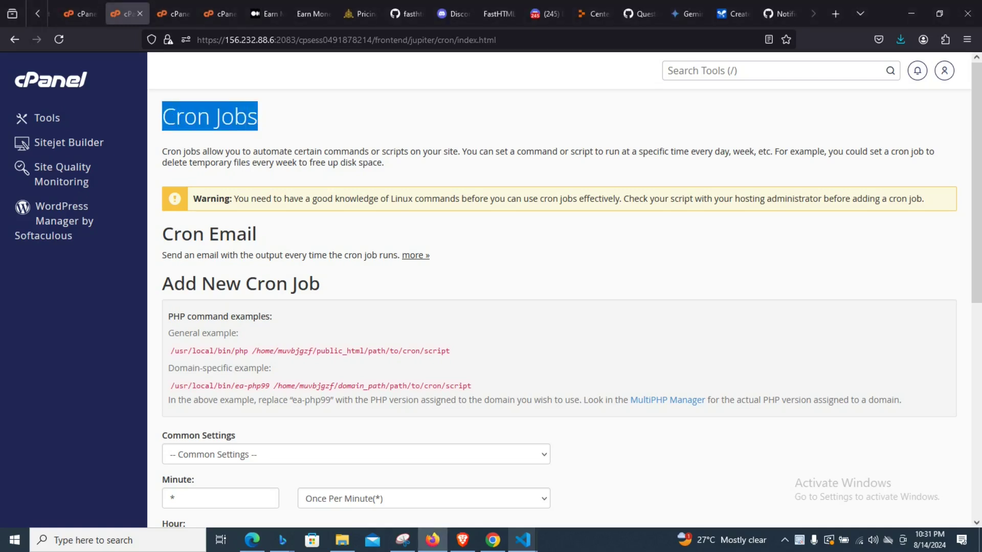
{"action": "left_click", "coordinate": [163, 116]}
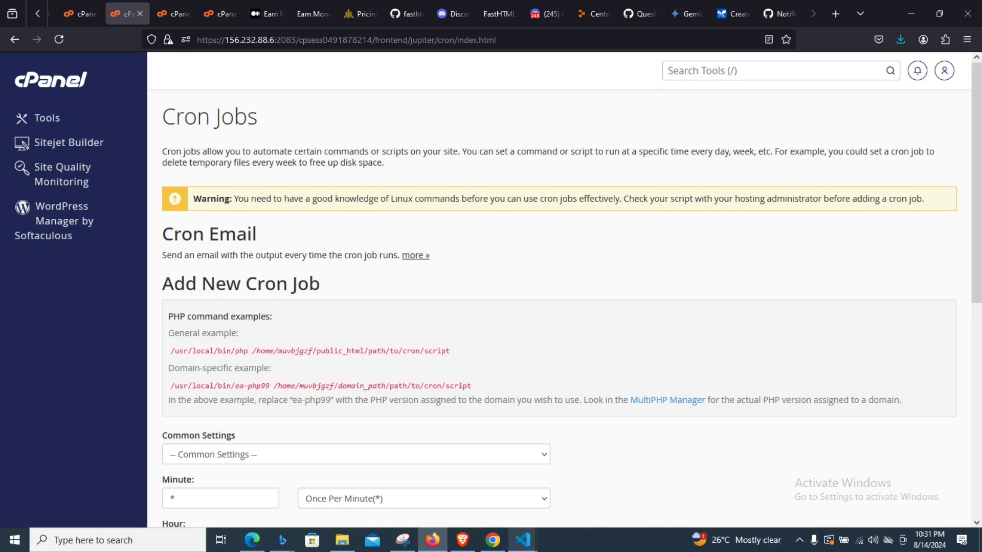
{"action": "left_click_drag", "start_coordinate": [163, 117], "coordinate": [258, 117]}
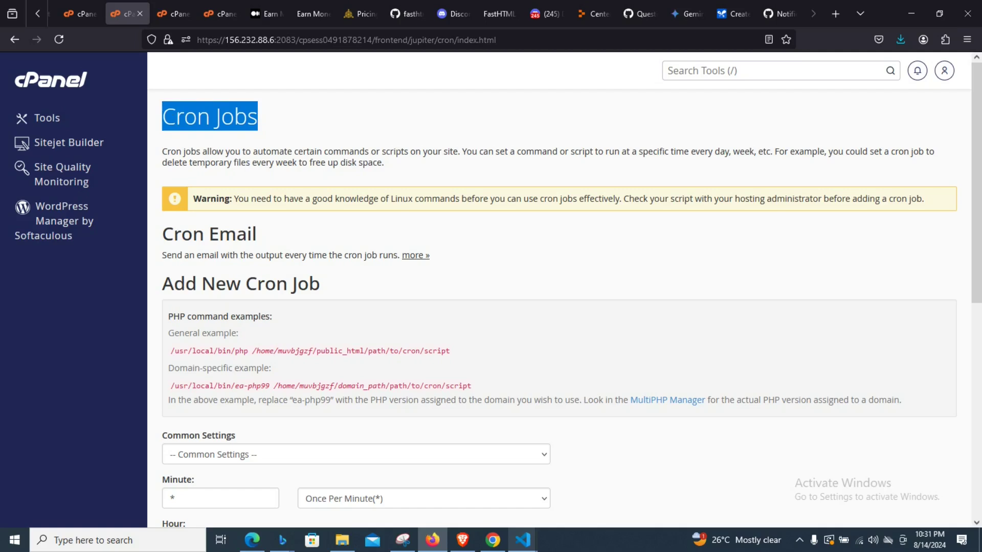
{"action": "left_click", "coordinate": [260, 118]}
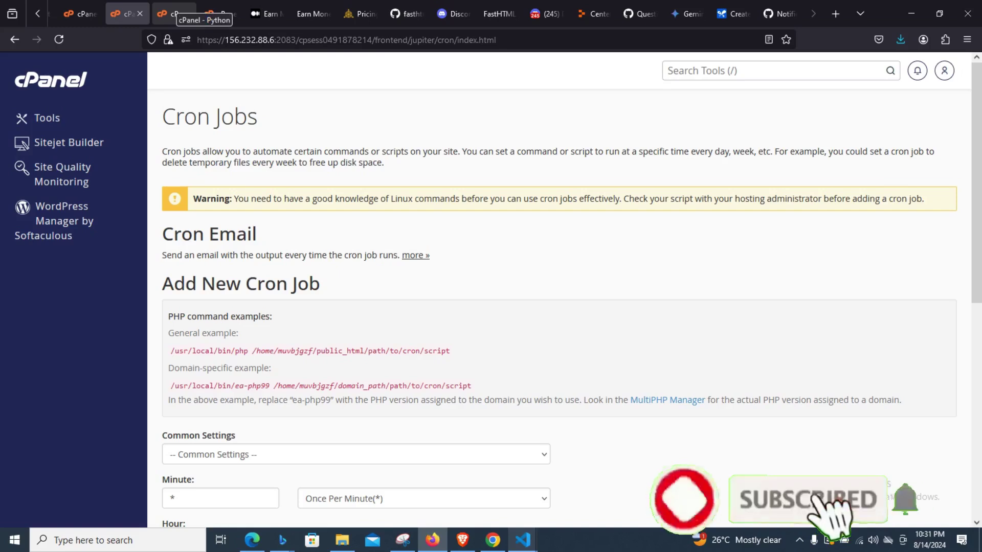
Bring up the goalstreaming.box Python application settings and copy the command for entering its virtual environment.
{"action": "left_click", "coordinate": [169, 13]}
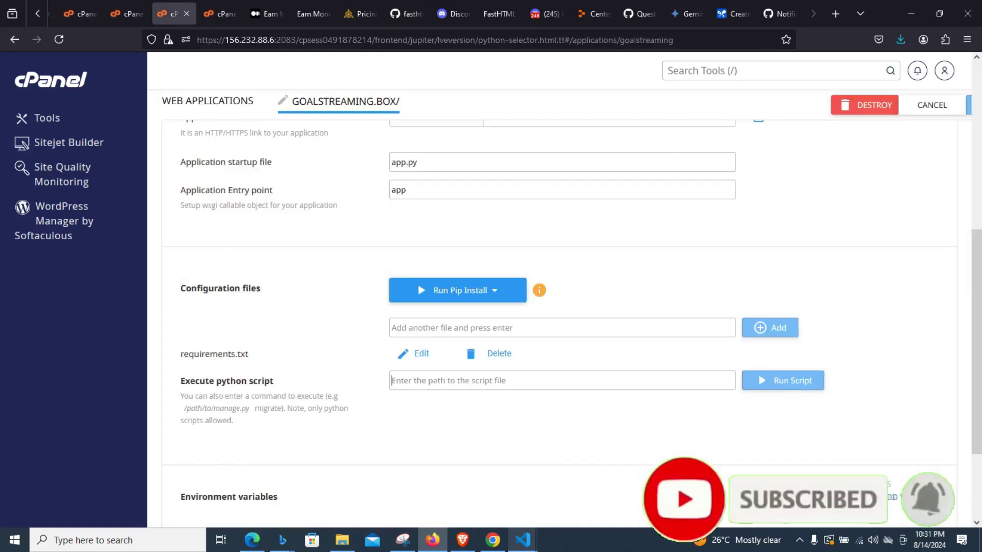
{"action": "scroll", "coordinate": [560, 289], "scroll_direction": "up", "scroll_amount": 7}
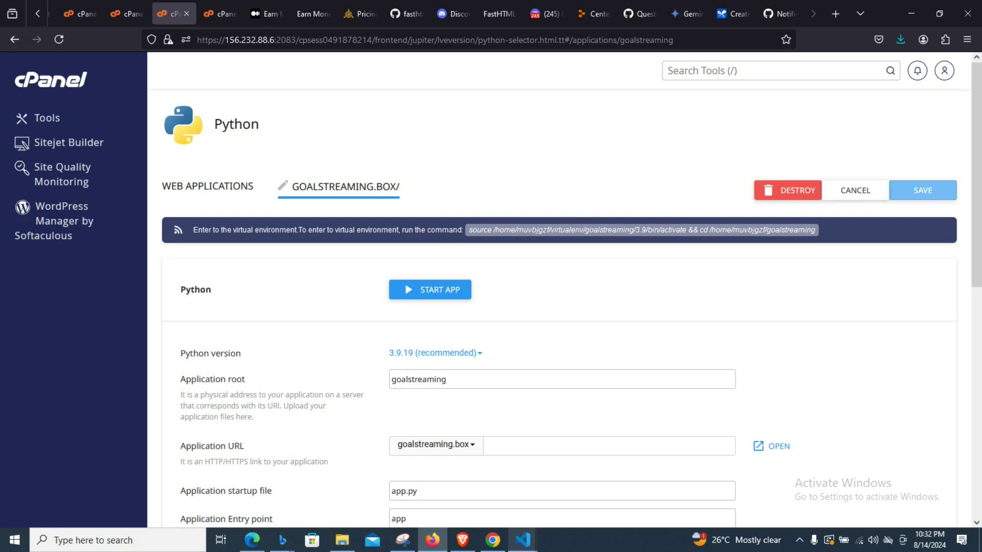
{"action": "left_click", "coordinate": [641, 230]}
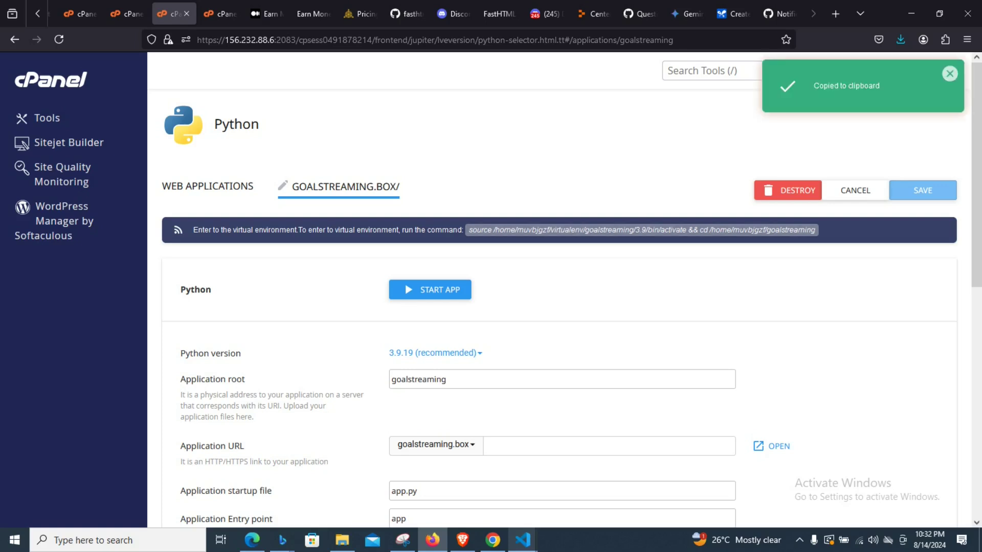
Set the Python script to execute to replit_bounty_push_notification.py in public_html/cron, using the path from the clipboard history.
{"action": "scroll", "coordinate": [559, 307], "scroll_direction": "down", "scroll_amount": 6}
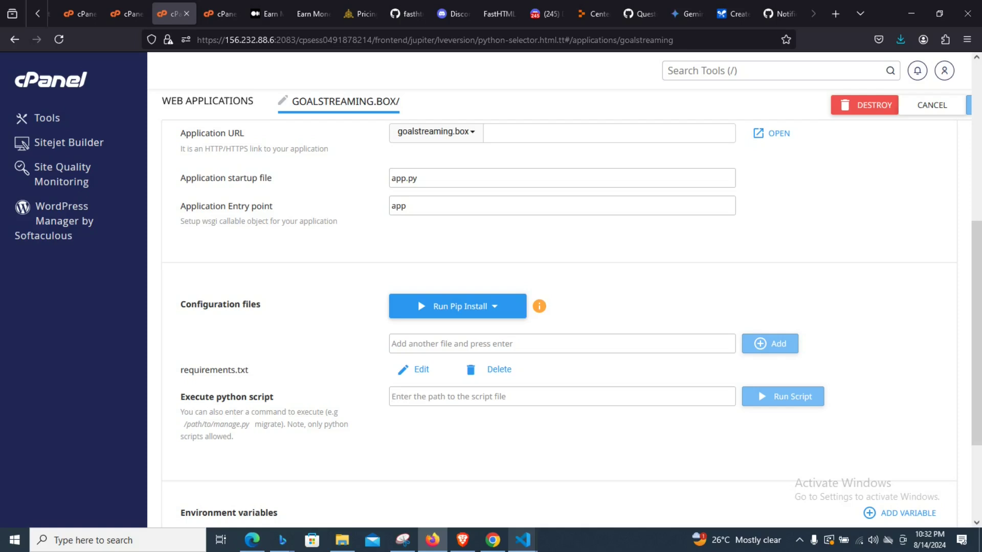
{"action": "key", "text": "super+v"}
{"action": "key", "text": "Down"}
{"action": "key", "text": "Return"}
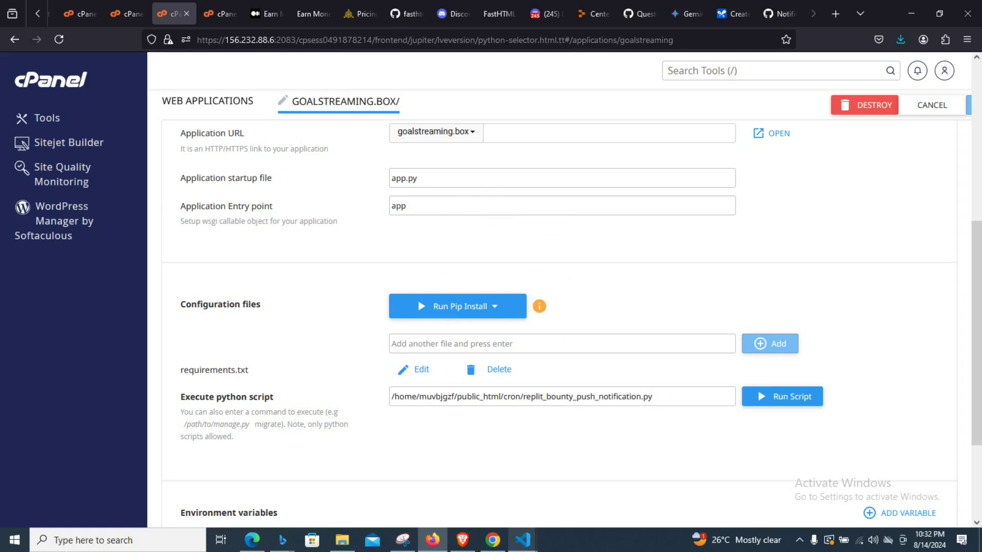
Check the replit_bounty_push_notification.py file in the public_html/cron folder in File Manager.
{"action": "key", "text": "ctrl+Tab"}
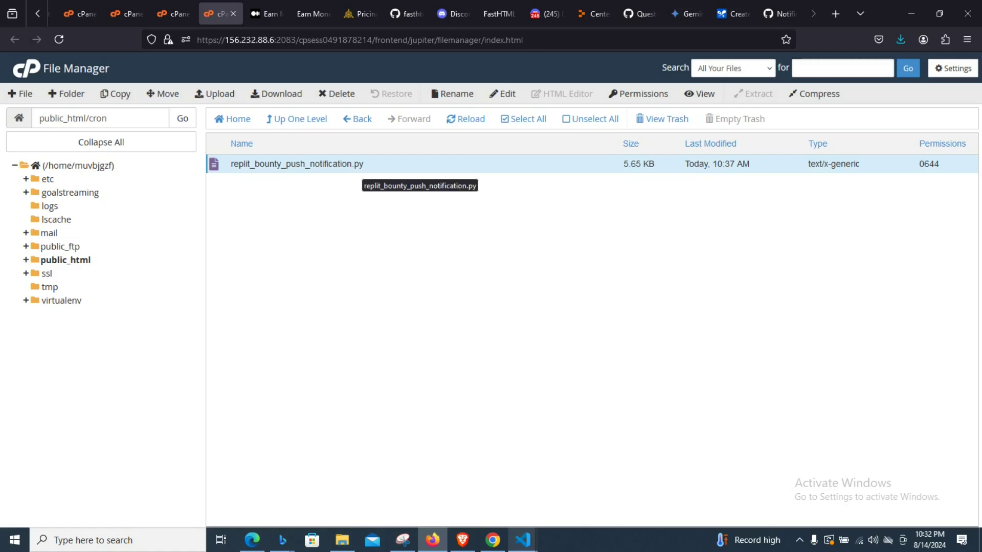
{"action": "left_click", "coordinate": [172, 14]}
{"action": "left_click", "coordinate": [220, 14]}
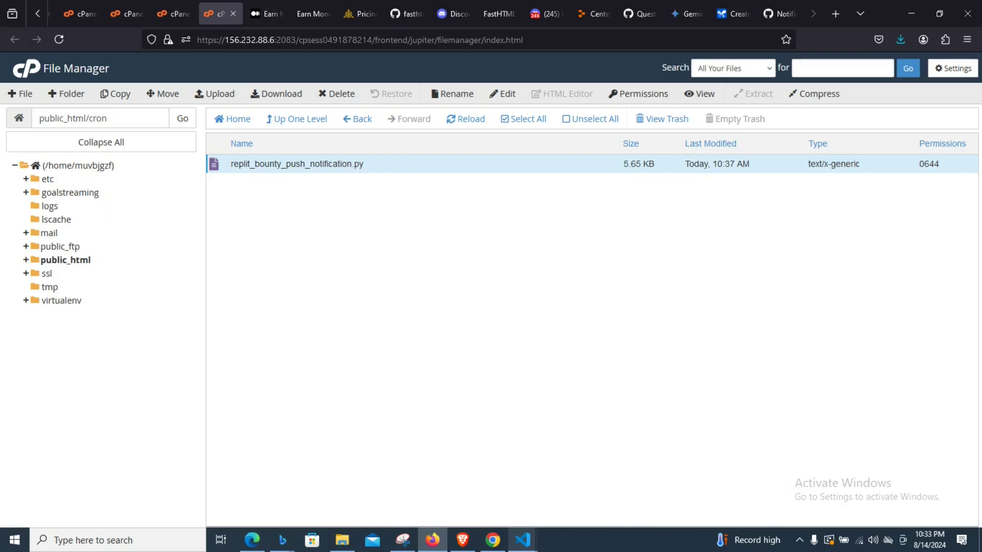
Return to the Python application settings and run the replit_bounty_push_notification.py script.
{"action": "left_click", "coordinate": [174, 14]}
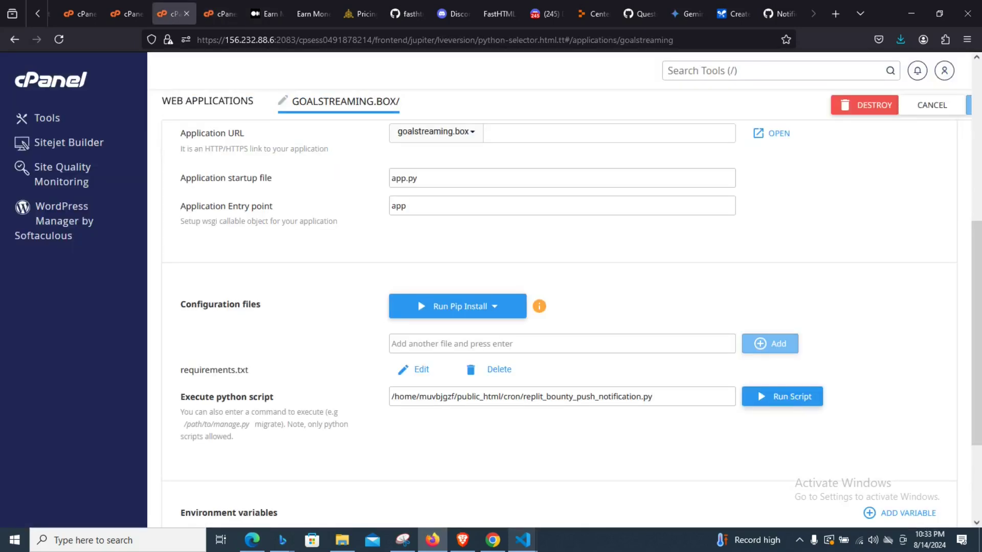
{"action": "left_click", "coordinate": [783, 397]}
{"action": "scroll", "coordinate": [782, 397], "scroll_direction": "down", "scroll_amount": 2}
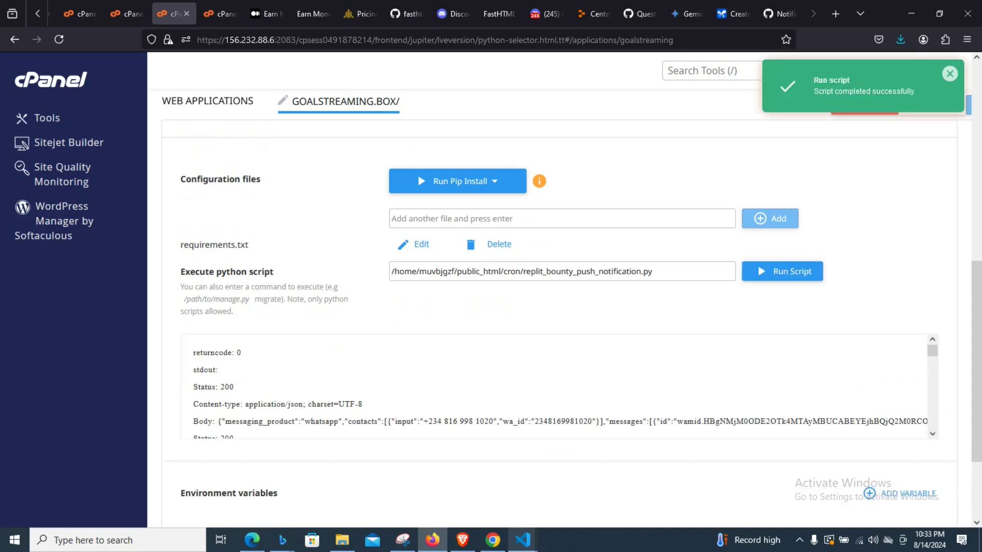
Switch to the WhatsApp chat in Brave and send the message "hi" to the business number.
{"action": "left_click", "coordinate": [463, 540]}
{"action": "type", "text": "hi"}
{"action": "key", "text": "Return"}
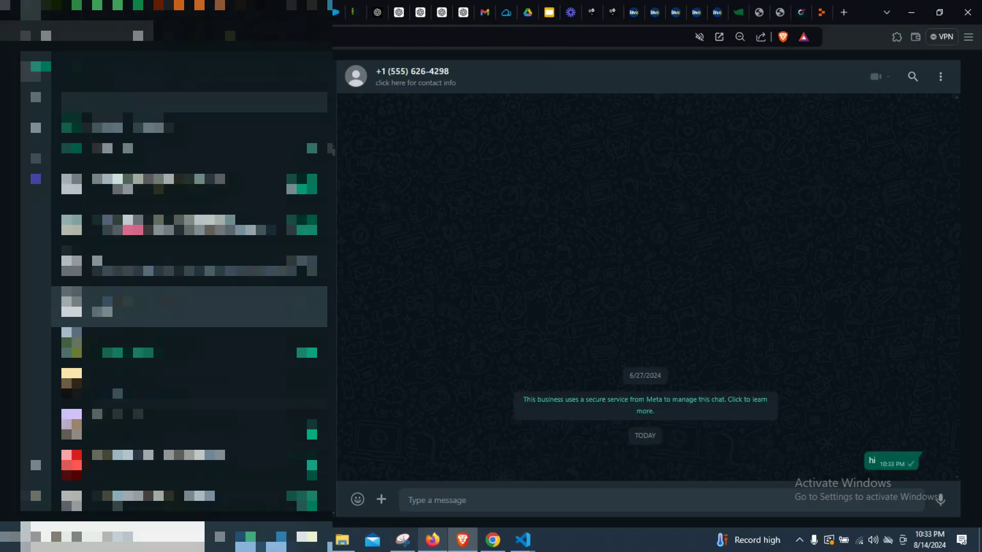
Switch back to cPanel in Firefox and run the replit_bounty_push_notification.py script again.
{"action": "mouse_move", "coordinate": [523, 540]}
{"action": "mouse_move", "coordinate": [455, 486]}
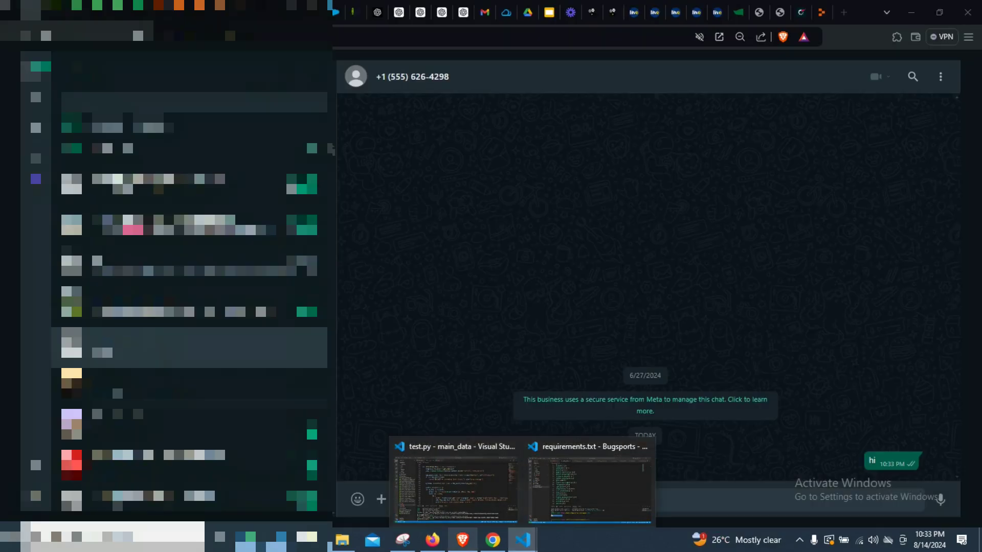
{"action": "left_click", "coordinate": [433, 541]}
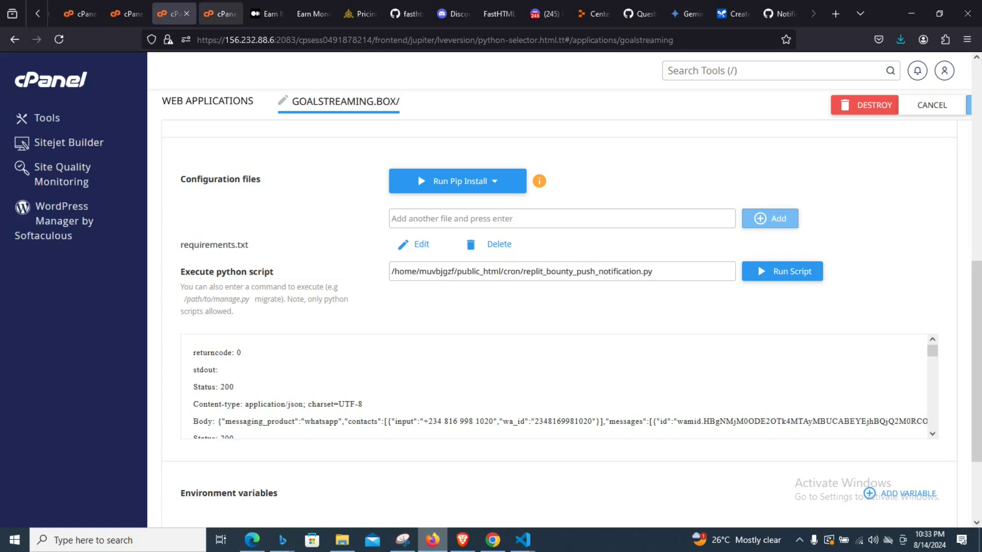
{"action": "left_click", "coordinate": [782, 272]}
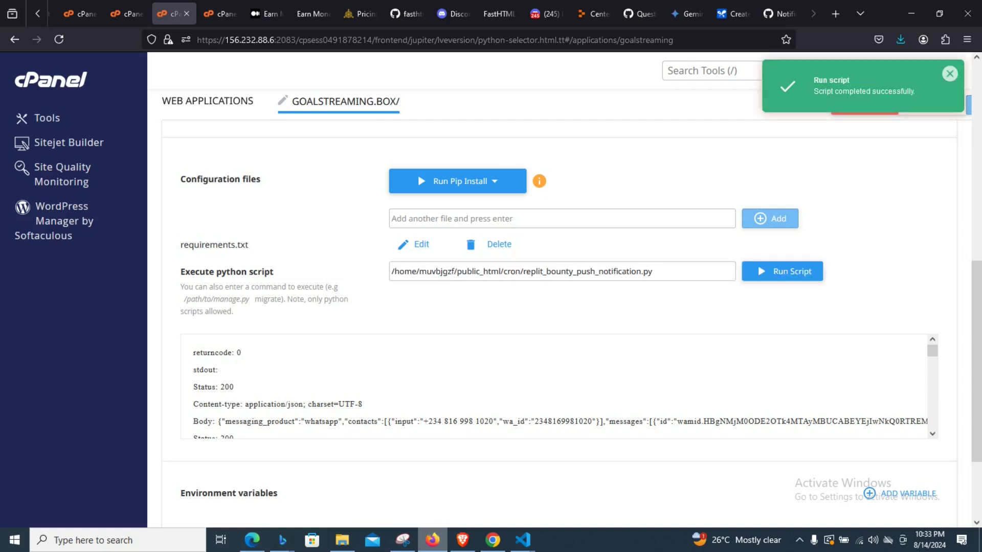
Switch to the WhatsApp chat in Brave and review the Replit bounty notifications sent by the script.
{"action": "left_click", "coordinate": [462, 540]}
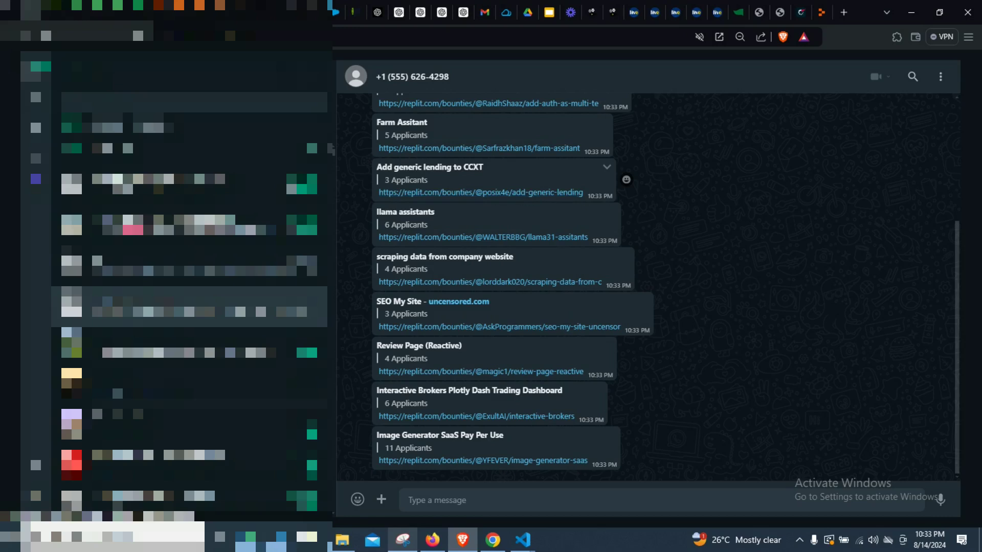
{"action": "scroll", "coordinate": [562, 256], "scroll_direction": "up", "scroll_amount": 5}
{"action": "scroll", "coordinate": [562, 256], "scroll_direction": "down", "scroll_amount": 5}
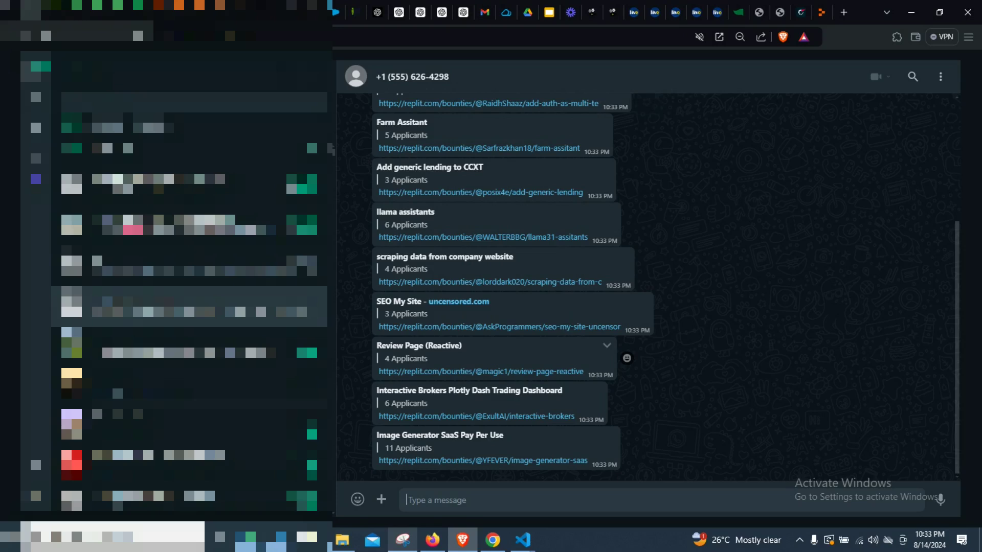
{"action": "scroll", "coordinate": [511, 358], "scroll_direction": "up", "scroll_amount": 5}
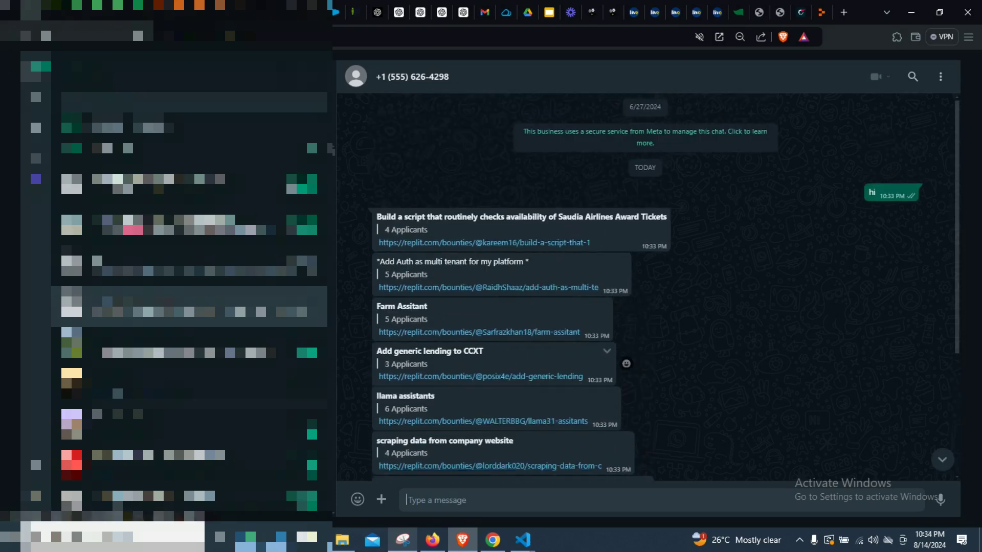
{"action": "scroll", "coordinate": [511, 358], "scroll_direction": "down", "scroll_amount": 4}
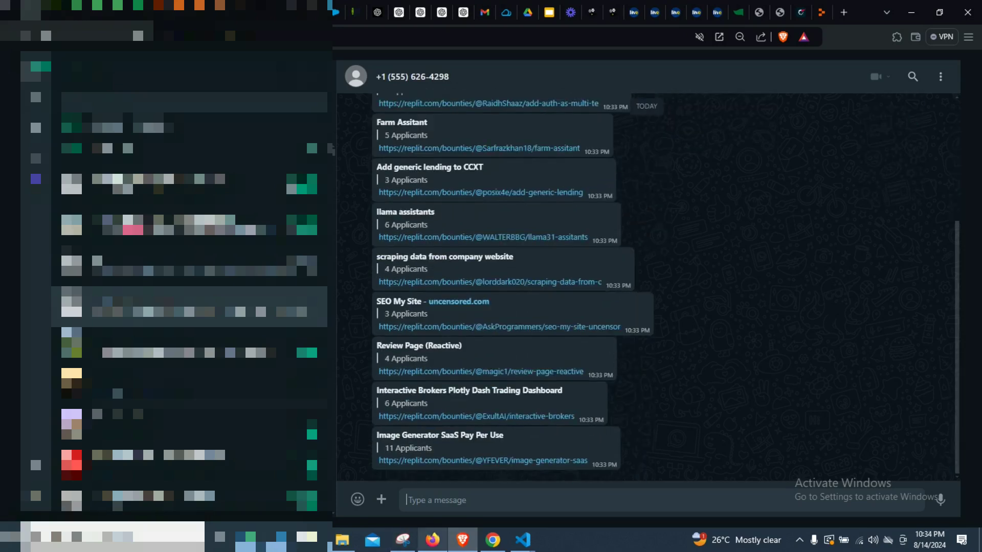
Return to Firefox and look over the Add New Cron Job form on the Cron Jobs page.
{"action": "left_click", "coordinate": [433, 540]}
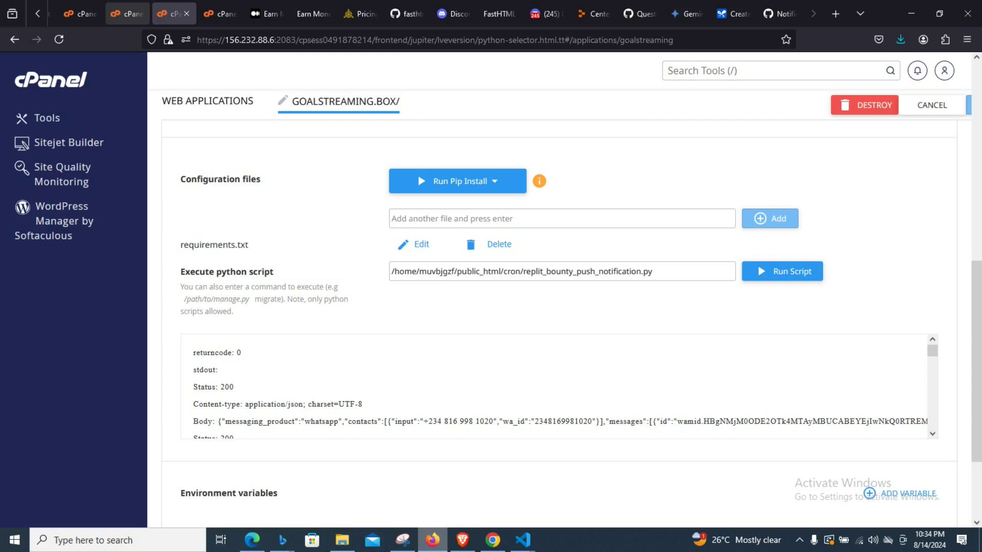
{"action": "left_click", "coordinate": [127, 14]}
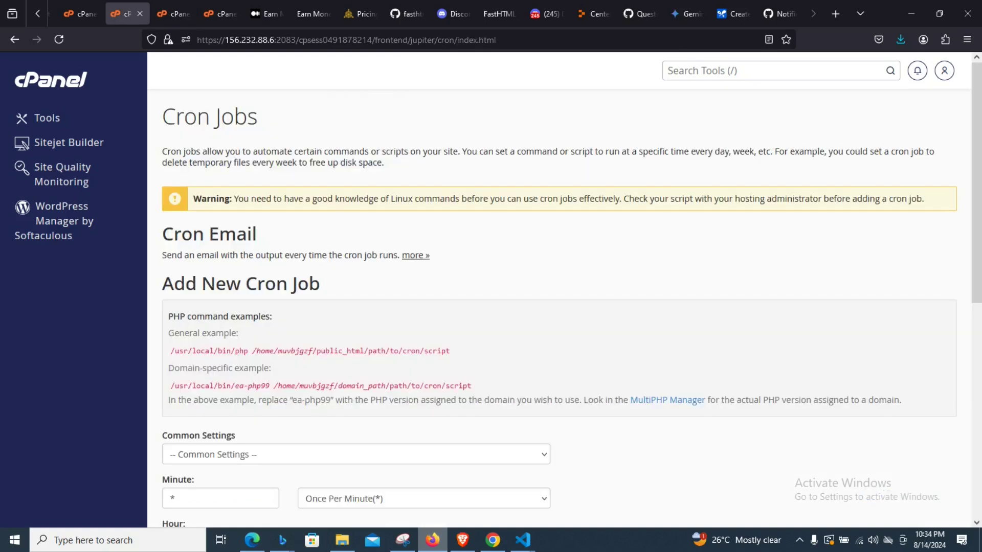
{"action": "scroll", "coordinate": [559, 307], "scroll_direction": "down", "scroll_amount": 4}
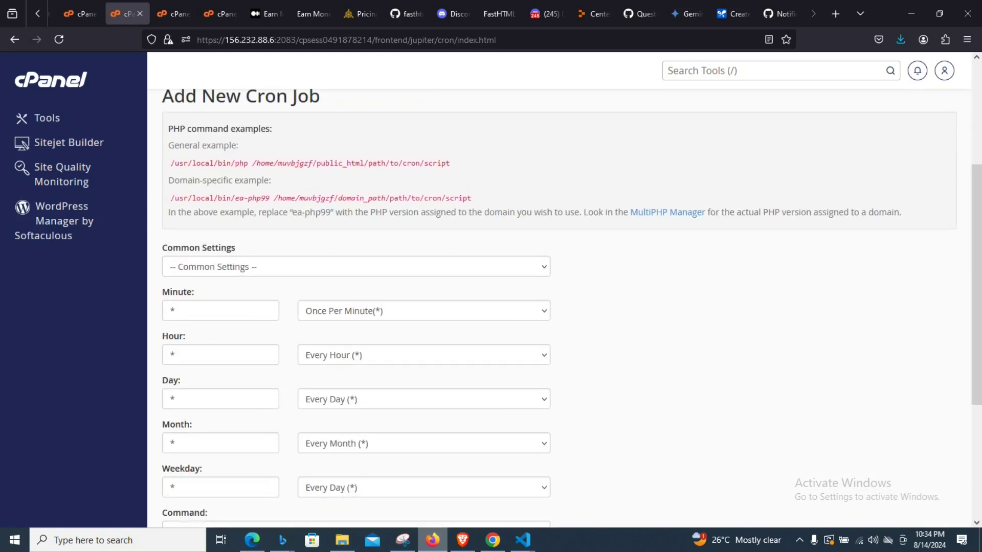
{"action": "scroll", "coordinate": [559, 307], "scroll_direction": "up", "scroll_amount": 1}
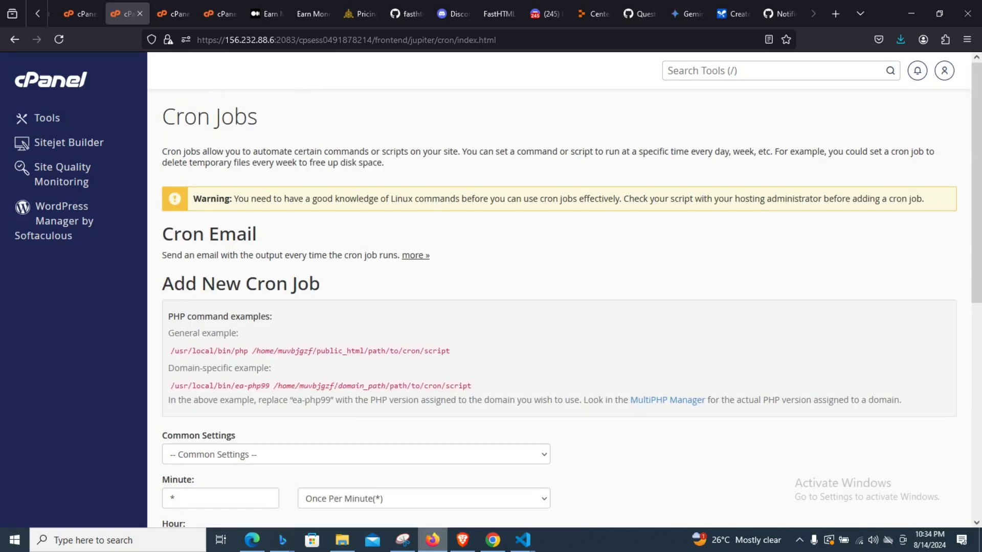
Search the cPanel tools for "cron" and close the results without leaving the Cron Jobs page.
{"action": "key", "text": "slash"}
{"action": "type", "text": "corn"}
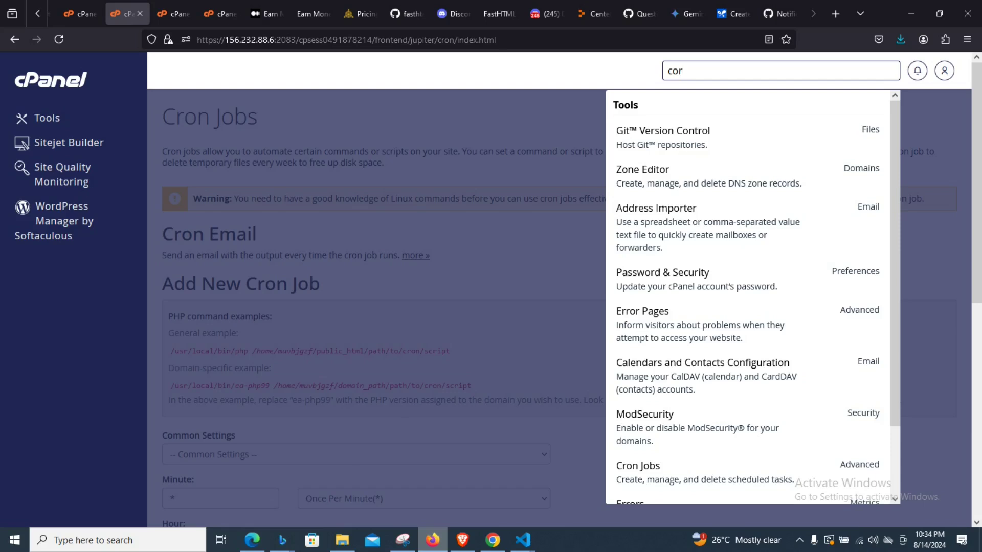
{"action": "key", "text": "BackSpace"}
{"action": "key", "text": "BackSpace"}
{"action": "key", "text": "BackSpace"}
{"action": "type", "text": "ron"}
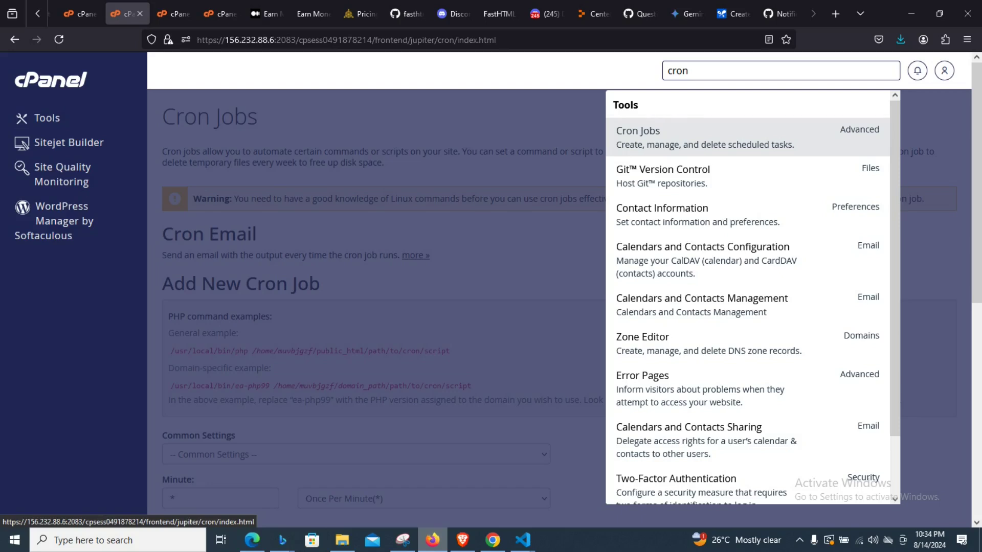
{"action": "left_click", "coordinate": [512, 230]}
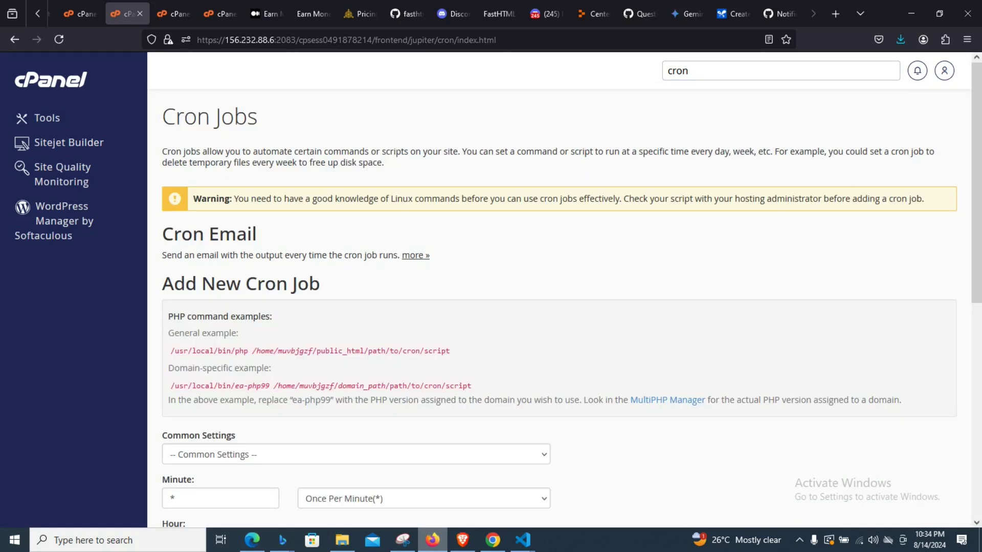
Locate the Cron Jobs tool in the Advanced section of the main cPanel tools page.
{"action": "left_click", "coordinate": [79, 14]}
{"action": "scroll", "coordinate": [397, 282], "scroll_direction": "up", "scroll_amount": 3}
{"action": "scroll", "coordinate": [397, 282], "scroll_direction": "down", "scroll_amount": 8}
{"action": "scroll", "coordinate": [397, 283], "scroll_direction": "down", "scroll_amount": 3}
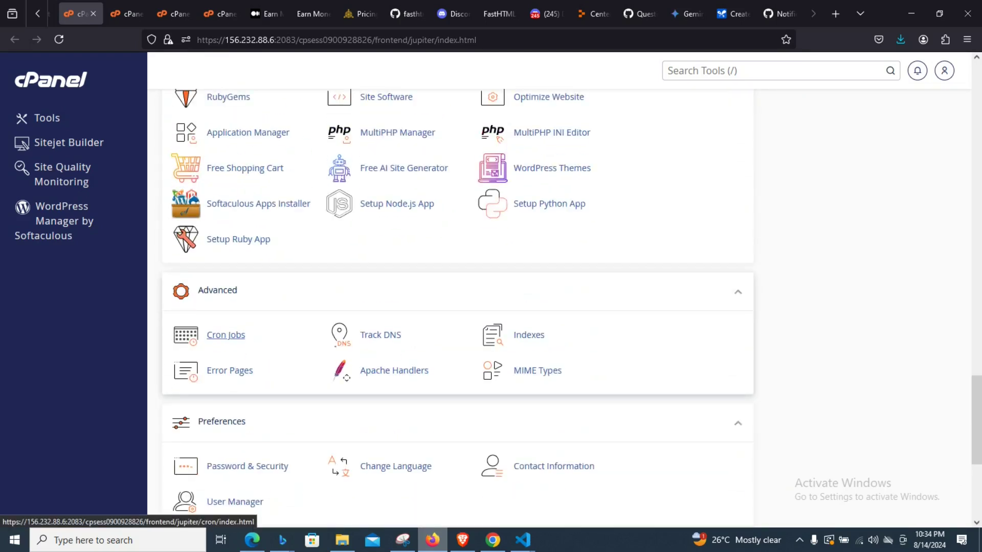
{"action": "left_click_drag", "start_coordinate": [225, 336], "coordinate": [193, 335]}
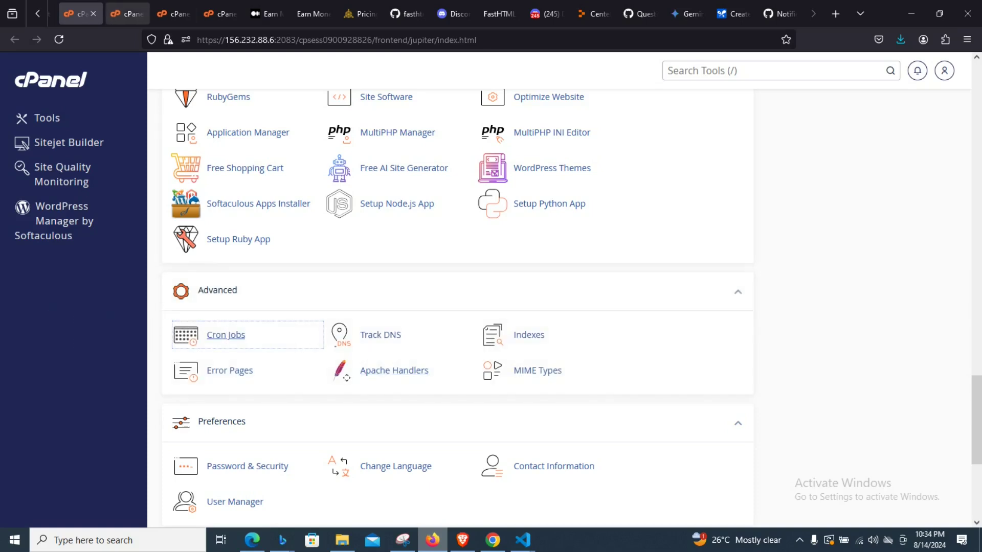
Return to the Cron Jobs page and show the common schedule presets for the new job.
{"action": "left_click", "coordinate": [128, 14]}
{"action": "scroll", "coordinate": [560, 307], "scroll_direction": "down", "scroll_amount": 5}
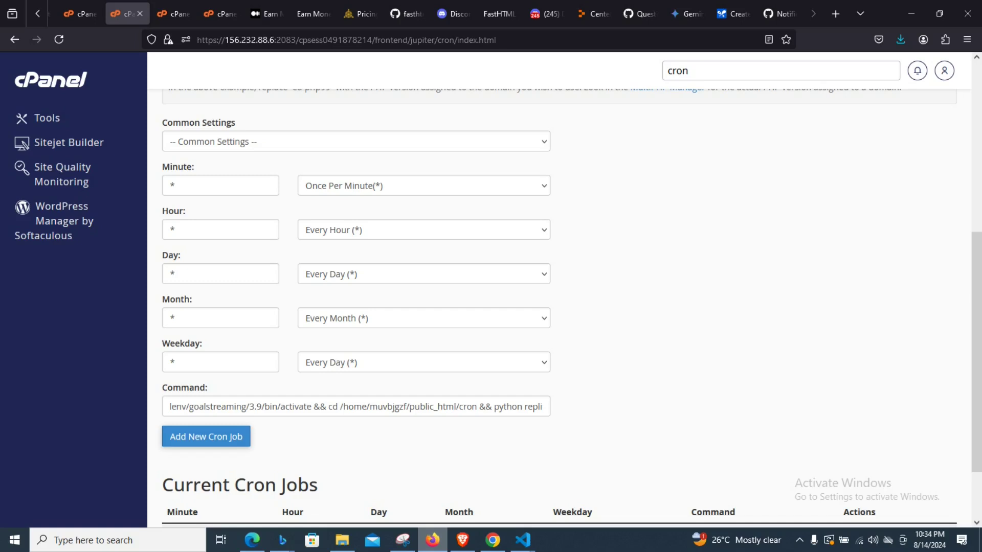
{"action": "left_click", "coordinate": [356, 142]}
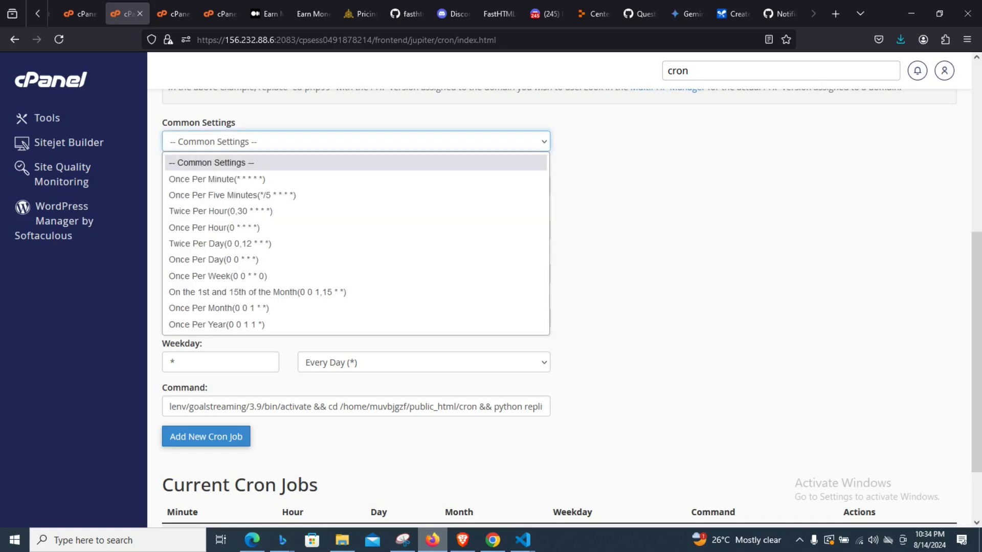
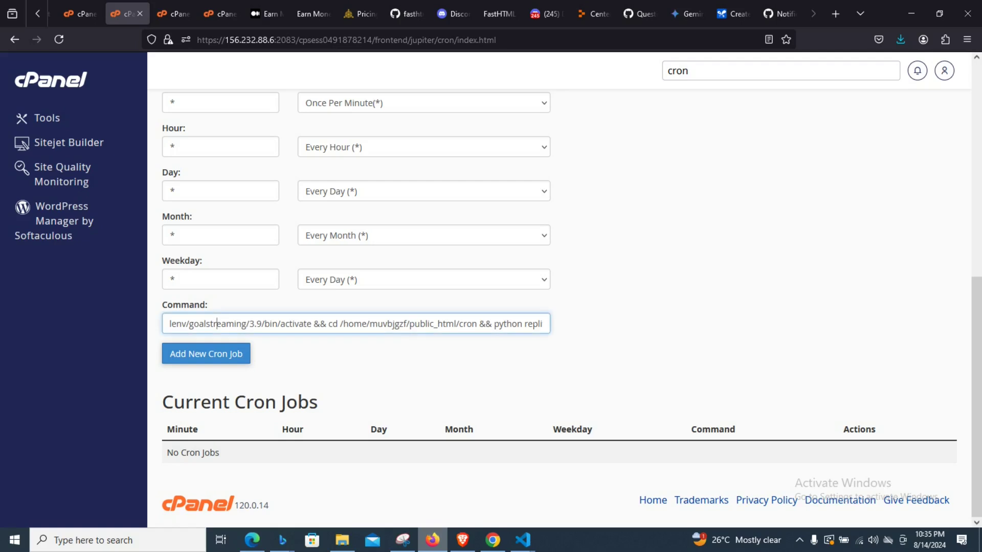
Go to the start of the new cron job's command and select its text to examine the virtual environment activation part.
{"action": "key", "text": "Left"}
{"action": "key", "text": "Left"}
{"action": "key", "text": "Left"}
{"action": "key", "text": "Left"}
{"action": "key", "text": "Left"}
{"action": "key", "text": "Left"}
{"action": "key", "text": "Left"}
{"action": "key", "text": "Left"}
{"action": "key", "text": "Left"}
{"action": "key", "text": "Left"}
{"action": "key", "text": "Left"}
{"action": "key", "text": "Left"}
{"action": "key", "text": "Left"}
{"action": "key", "text": "Left"}
{"action": "key", "text": "Left"}
{"action": "key", "text": "Left"}
{"action": "key", "text": "Left"}
{"action": "key", "text": "Left"}
{"action": "key", "text": "Left"}
{"action": "key", "text": "Left"}
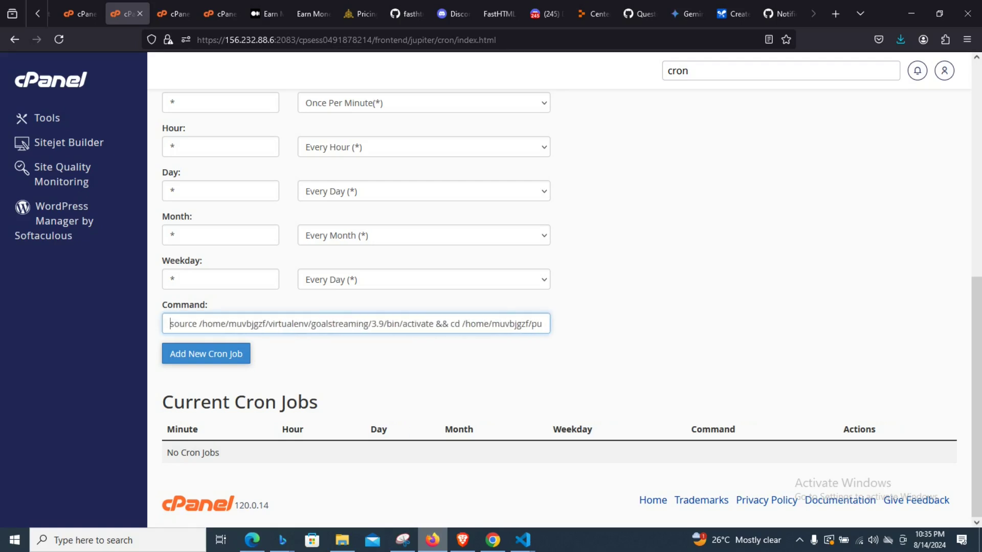
{"action": "left_click_drag", "start_coordinate": [170, 323], "coordinate": [543, 324]}
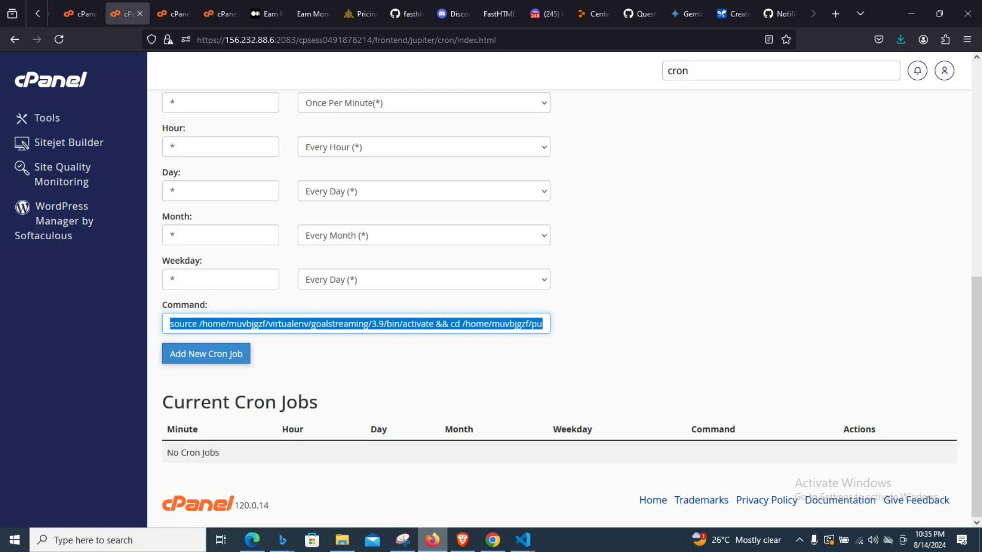
Examine the virtual environment activation part of the new cron job's command by selecting it up to the && separator.
{"action": "key", "text": "ctrl+shift+Left"}
{"action": "key", "text": "ctrl+shift+Left"}
{"action": "key", "text": "ctrl+shift+Left"}
{"action": "key", "text": "ctrl+shift+Left"}
{"action": "key", "text": "ctrl+shift+Left"}
{"action": "key", "text": "ctrl+shift+Right"}
{"action": "key", "text": "ctrl+shift+Right"}
{"action": "key", "text": "ctrl+shift+Right"}
{"action": "key", "text": "ctrl+shift+Right"}
{"action": "key", "text": "ctrl+shift+Right"}
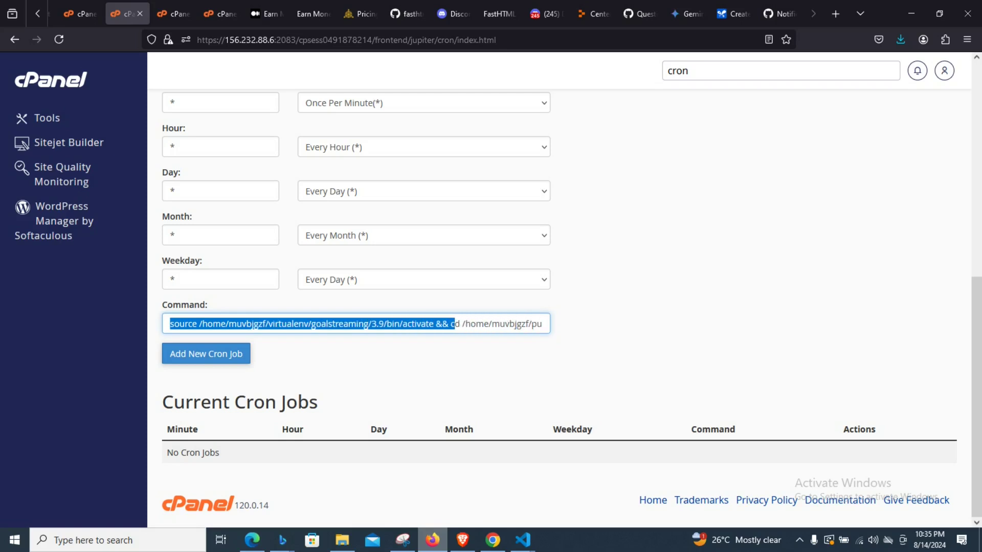
{"action": "left_click_drag", "start_coordinate": [543, 324], "coordinate": [442, 324]}
{"action": "key", "text": "Right"}
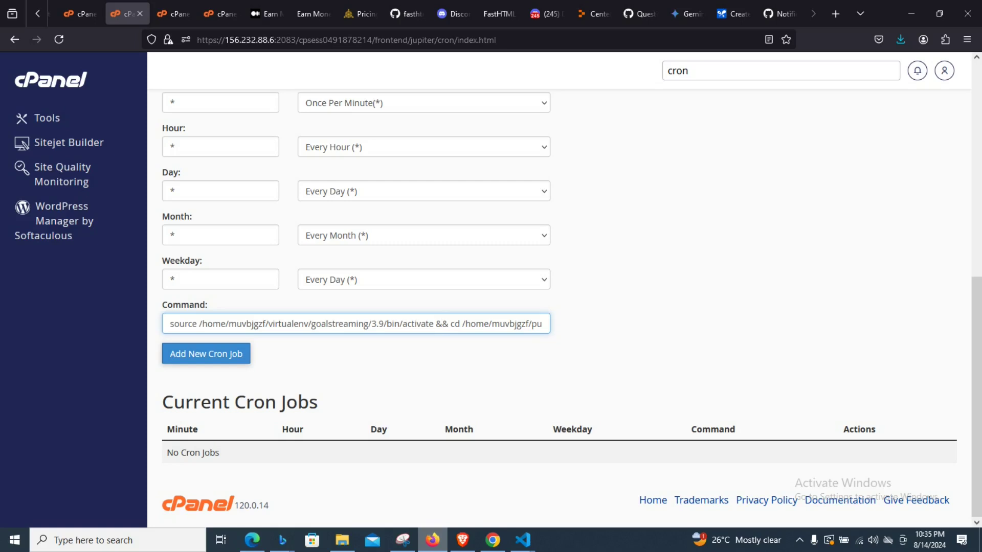
Advance through the command and examine its public_html/cron folder change and the python call.
{"action": "type", "text": "blic_html/c"}
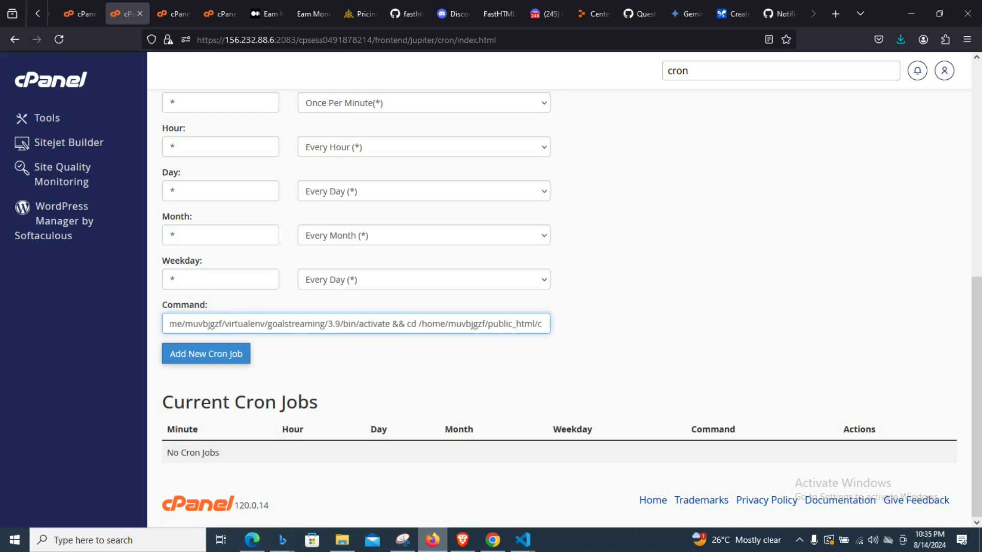
{"action": "type", "text": "ron && python replit_"}
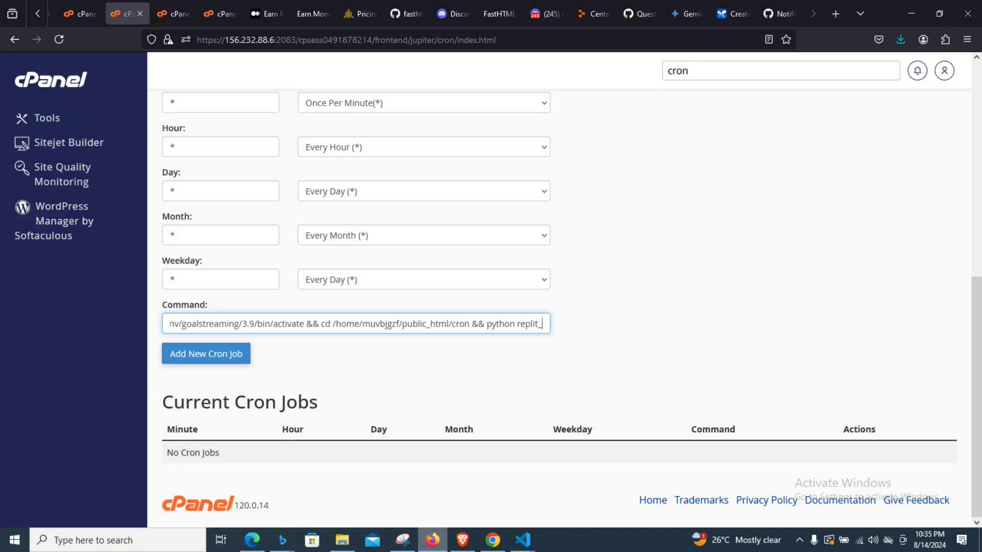
{"action": "double_click", "coordinate": [380, 324]}
{"action": "double_click", "coordinate": [430, 324]}
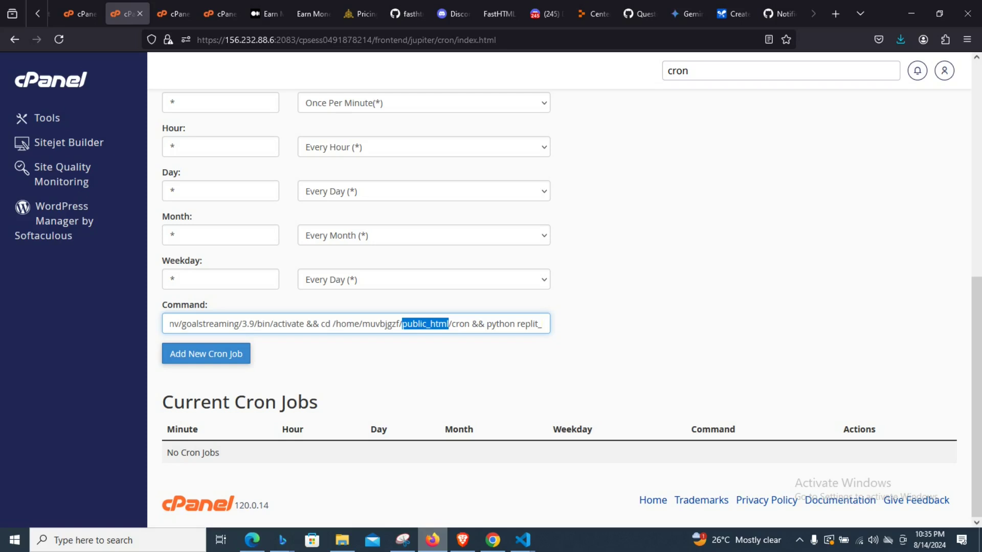
{"action": "double_click", "coordinate": [461, 324]}
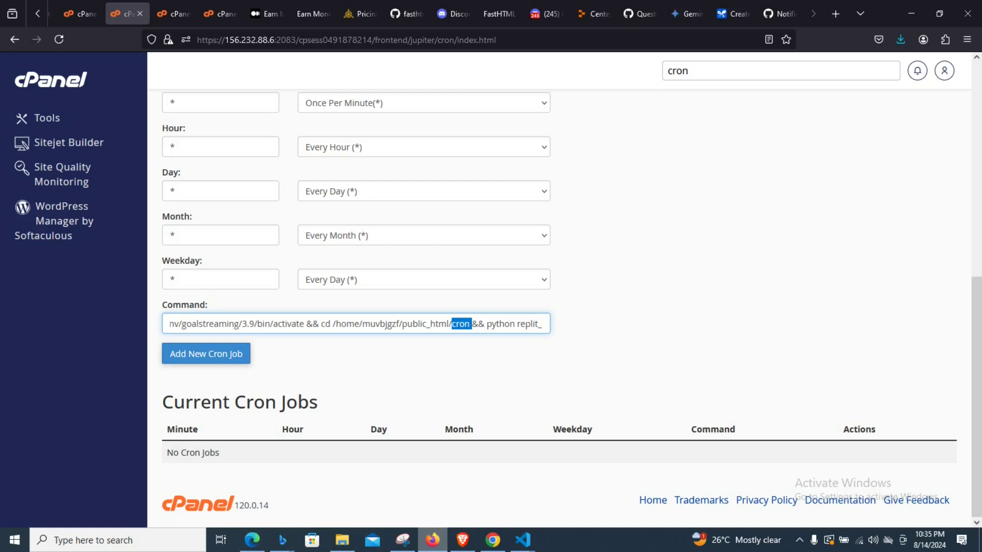
{"action": "left_click_drag", "start_coordinate": [485, 324], "coordinate": [472, 326]}
{"action": "left_click", "coordinate": [510, 324]}
{"action": "left_click_drag", "start_coordinate": [485, 324], "coordinate": [514, 324]}
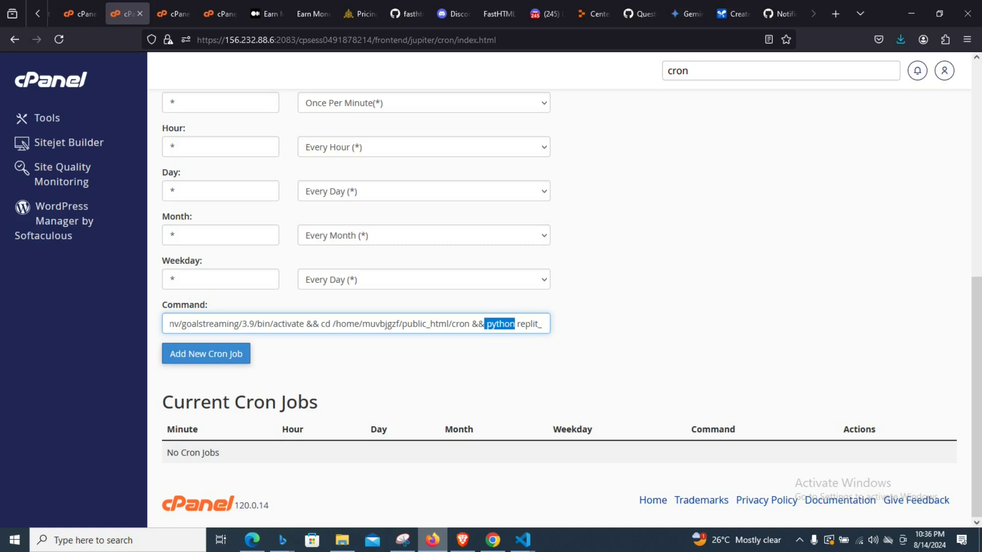
Go to the end of the command and select the script name replit_bounty_push_notification.py.
{"action": "key", "text": "Right"}
{"action": "key", "text": "Right"}
{"action": "key", "text": "Right"}
{"action": "key", "text": "Right"}
{"action": "key", "text": "Right"}
{"action": "key", "text": "Right"}
{"action": "key", "text": "Right"}
{"action": "key", "text": "Right"}
{"action": "key", "text": "Right"}
{"action": "key", "text": "Right"}
{"action": "key", "text": "Right"}
{"action": "key", "text": "Right"}
{"action": "key", "text": "Right"}
{"action": "key", "text": "Right"}
{"action": "key", "text": "Right"}
{"action": "key", "text": "Right"}
{"action": "key", "text": "Right"}
{"action": "key", "text": "Right"}
{"action": "key", "text": "Right"}
{"action": "key", "text": "Right"}
{"action": "key", "text": "Right"}
{"action": "key", "text": "Right"}
{"action": "key", "text": "Right"}
{"action": "key", "text": "Right"}
{"action": "key", "text": "Right"}
{"action": "key", "text": "Right"}
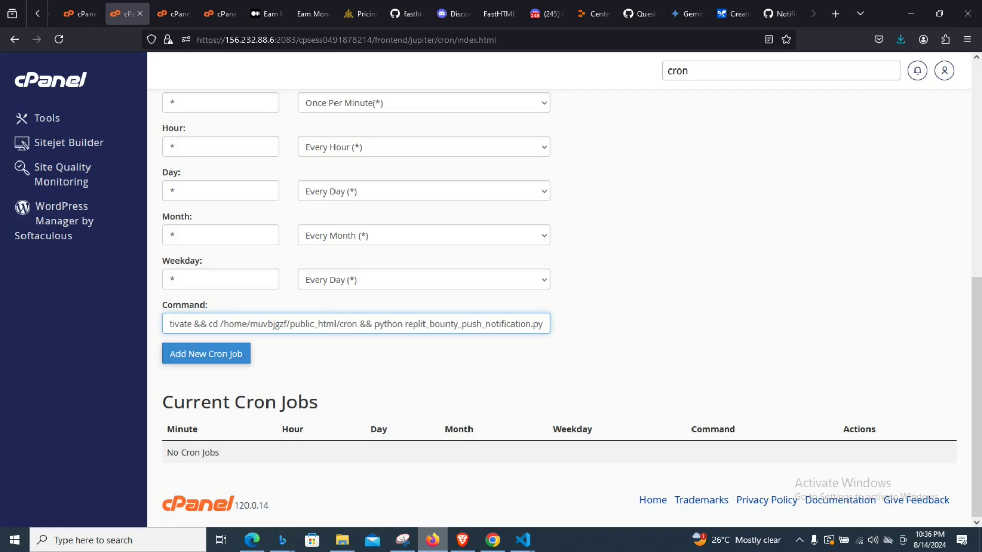
{"action": "left_click_drag", "start_coordinate": [405, 324], "coordinate": [543, 324]}
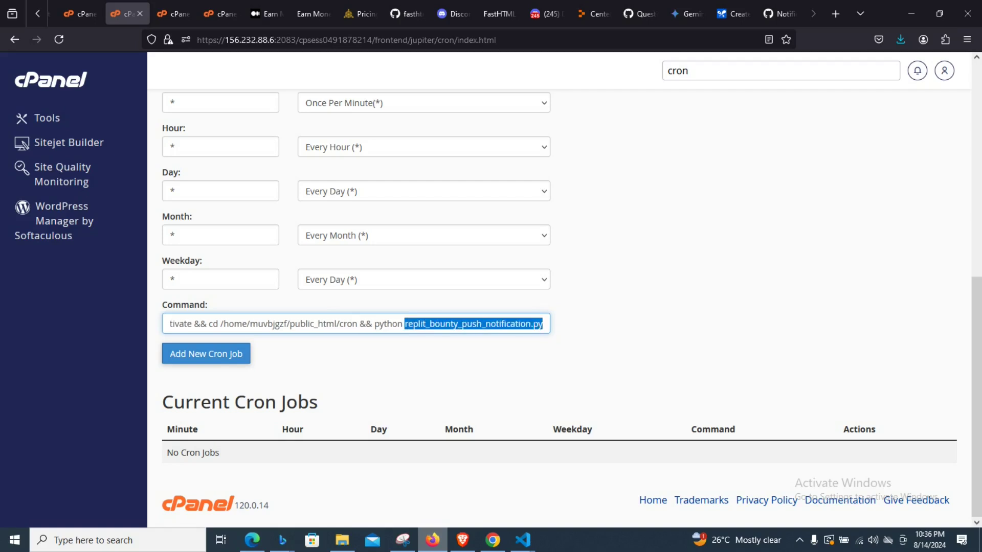
Review the completed form and add the new cron job with its once-per-minute schedule.
{"action": "left_click", "coordinate": [614, 333]}
{"action": "scroll", "coordinate": [613, 332], "scroll_direction": "up", "scroll_amount": 3}
{"action": "scroll", "coordinate": [614, 332], "scroll_direction": "down", "scroll_amount": 1}
{"action": "scroll", "coordinate": [571, 309], "scroll_direction": "down", "scroll_amount": 2}
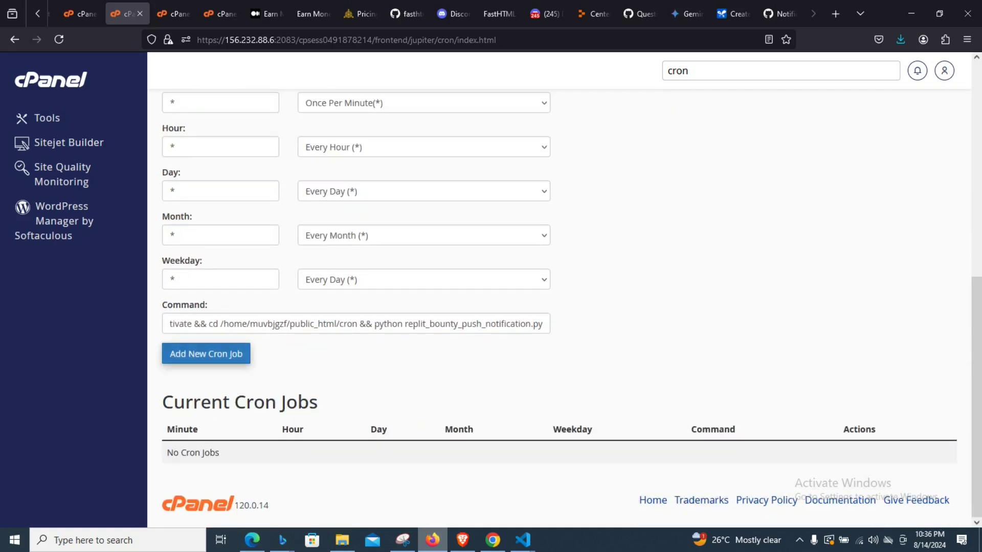
{"action": "left_click", "coordinate": [206, 354]}
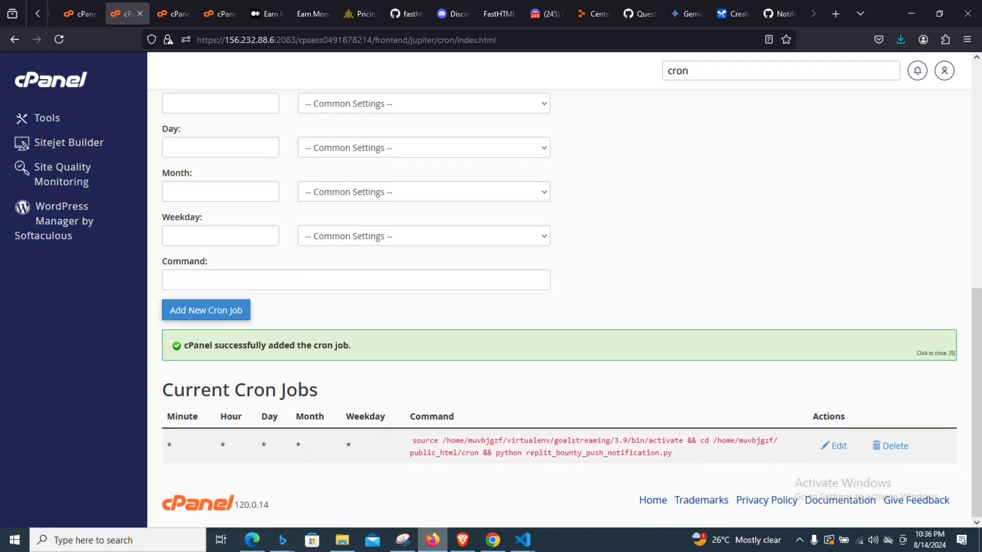
Examine the added job's command under Current Cron Jobs, covering the environment activation, the python call and the script name.
{"action": "left_click_drag", "start_coordinate": [412, 440], "coordinate": [683, 440]}
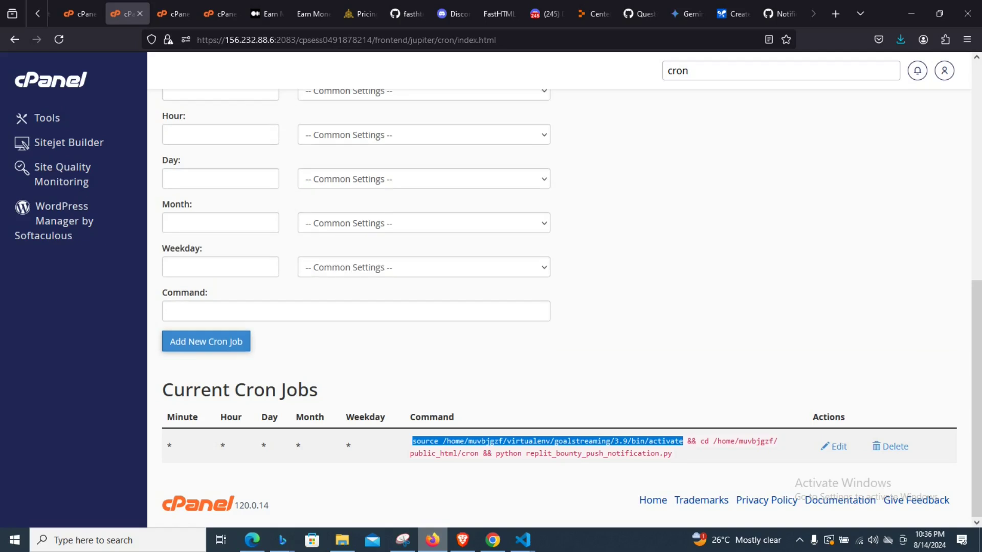
{"action": "left_click_drag", "start_coordinate": [696, 440], "coordinate": [672, 453]}
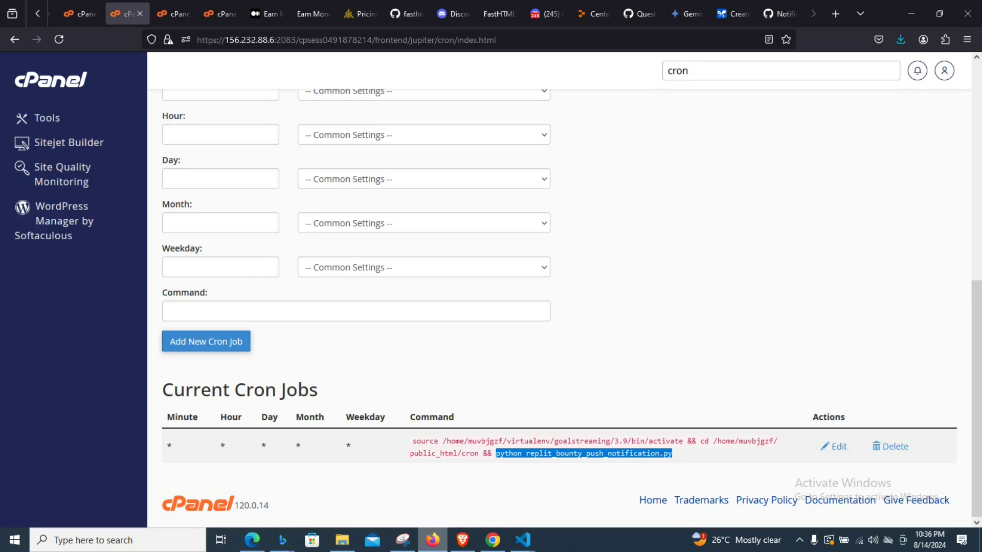
{"action": "left_click", "coordinate": [673, 454]}
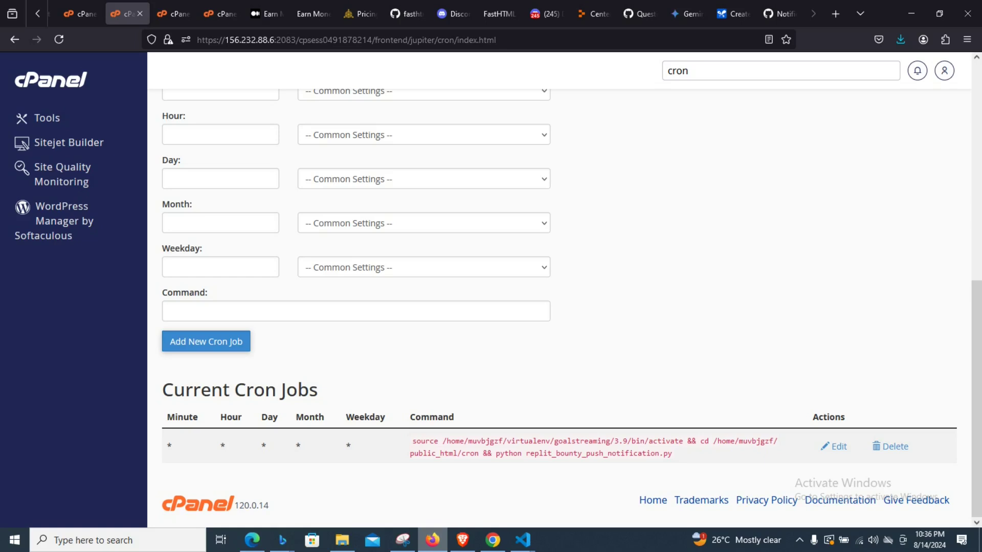
{"action": "left_click_drag", "start_coordinate": [672, 453], "coordinate": [530, 453]}
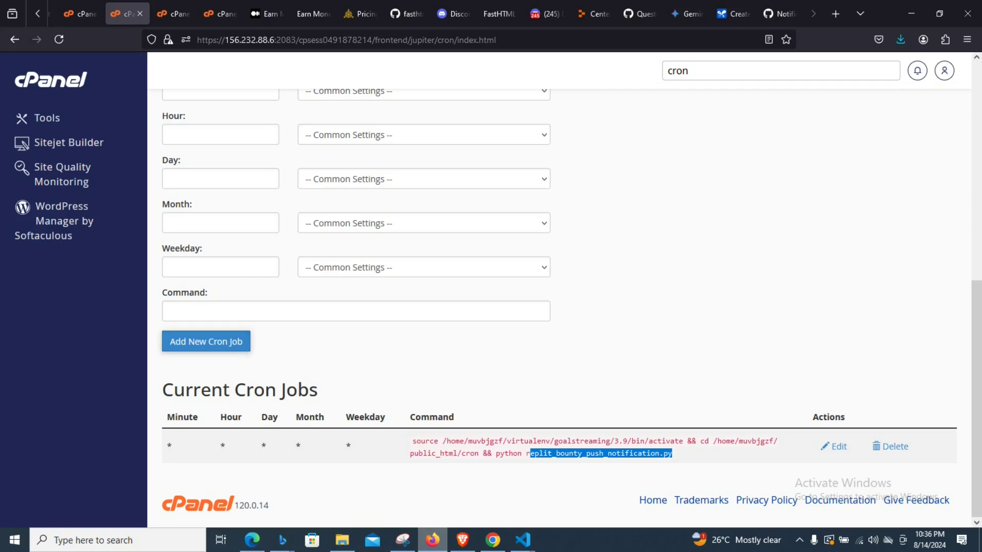
{"action": "scroll", "coordinate": [562, 307], "scroll_direction": "up", "scroll_amount": 5}
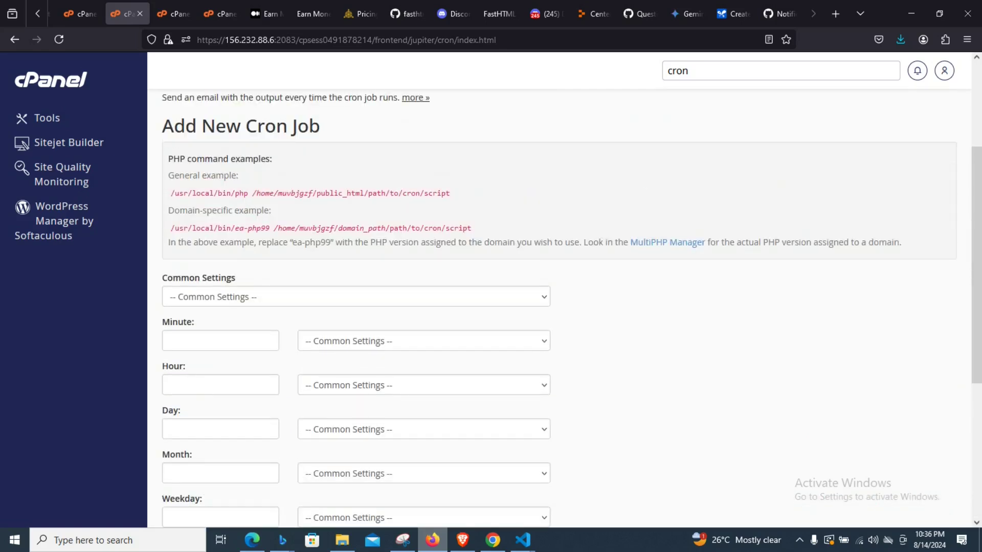
{"action": "scroll", "coordinate": [562, 307], "scroll_direction": "down", "scroll_amount": 5}
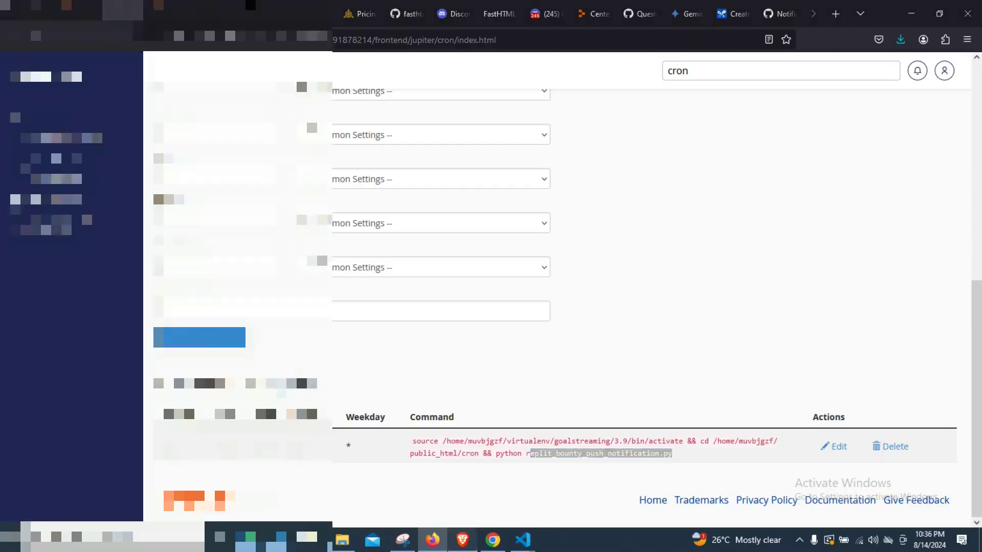
Switch to the WhatsApp chat in Brave and check the Replit bounty messages against their arrival times.
{"action": "left_click", "coordinate": [463, 540]}
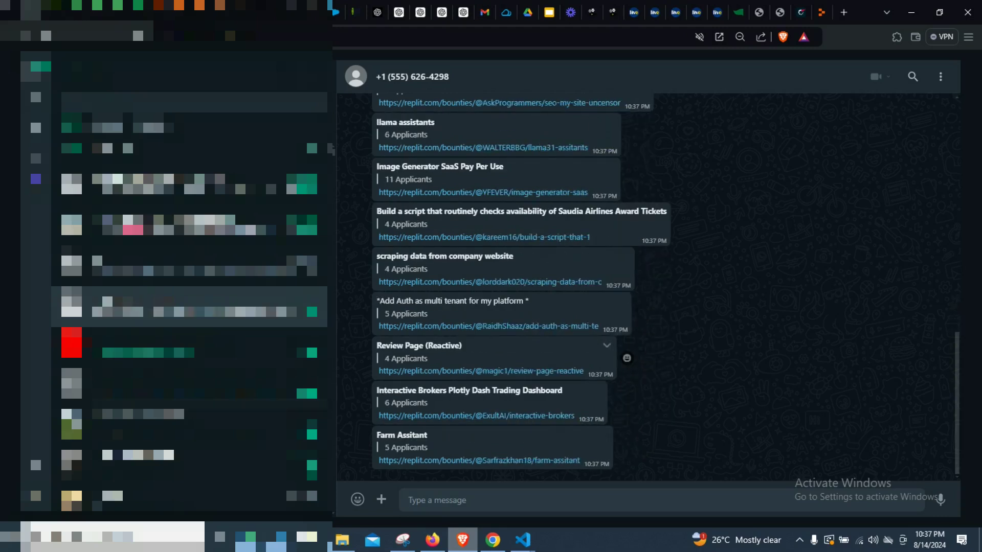
{"action": "scroll", "coordinate": [625, 353], "scroll_direction": "up", "scroll_amount": 3}
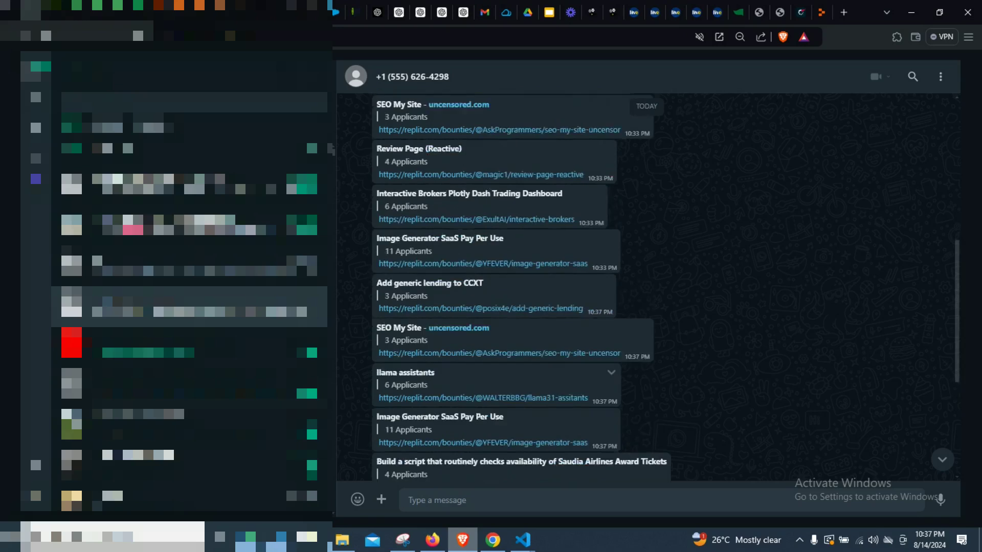
{"action": "scroll", "coordinate": [625, 188], "scroll_direction": "down", "scroll_amount": 3}
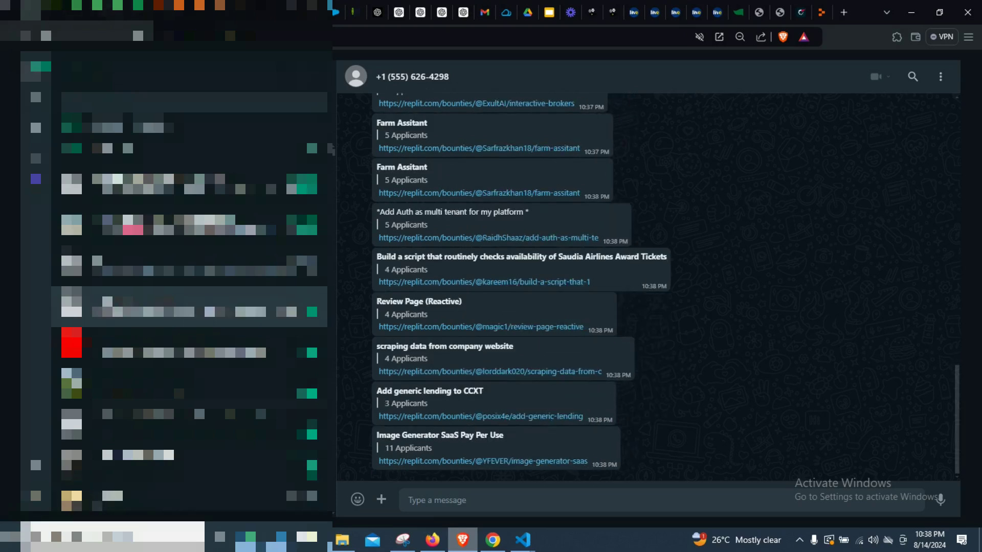
Return to the Cron Jobs page in Firefox and look it over up to its main heading.
{"action": "left_click", "coordinate": [432, 540]}
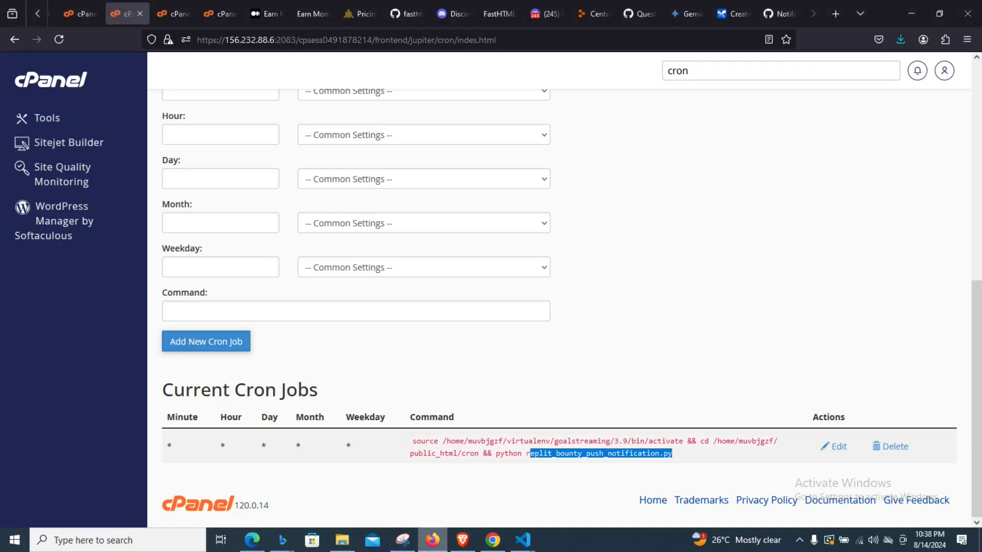
{"action": "scroll", "coordinate": [560, 307], "scroll_direction": "up", "scroll_amount": 4}
{"action": "scroll", "coordinate": [559, 307], "scroll_direction": "down", "scroll_amount": 4}
{"action": "scroll", "coordinate": [512, 307], "scroll_direction": "up", "scroll_amount": 2}
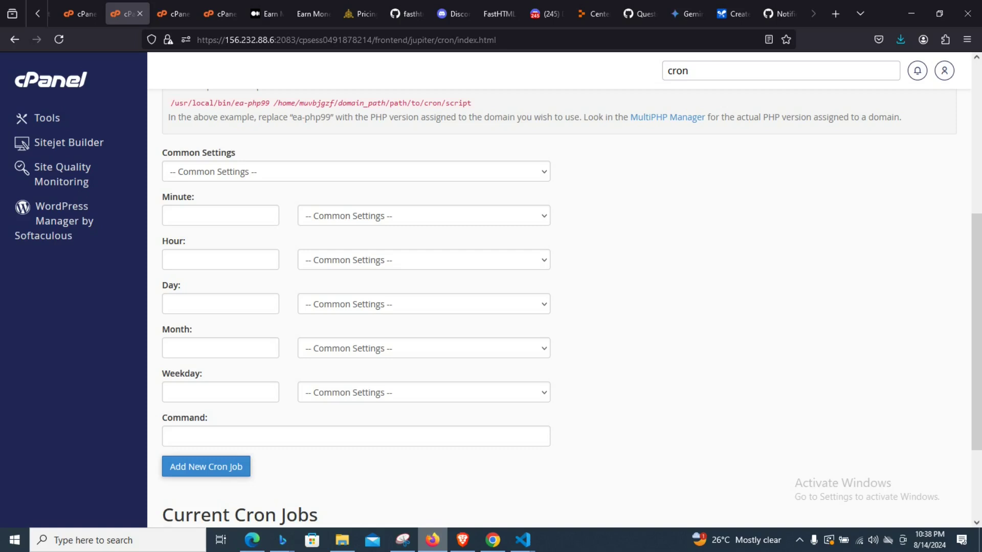
{"action": "scroll", "coordinate": [511, 307], "scroll_direction": "up", "scroll_amount": 4}
{"action": "scroll", "coordinate": [512, 307], "scroll_direction": "up", "scroll_amount": 1}
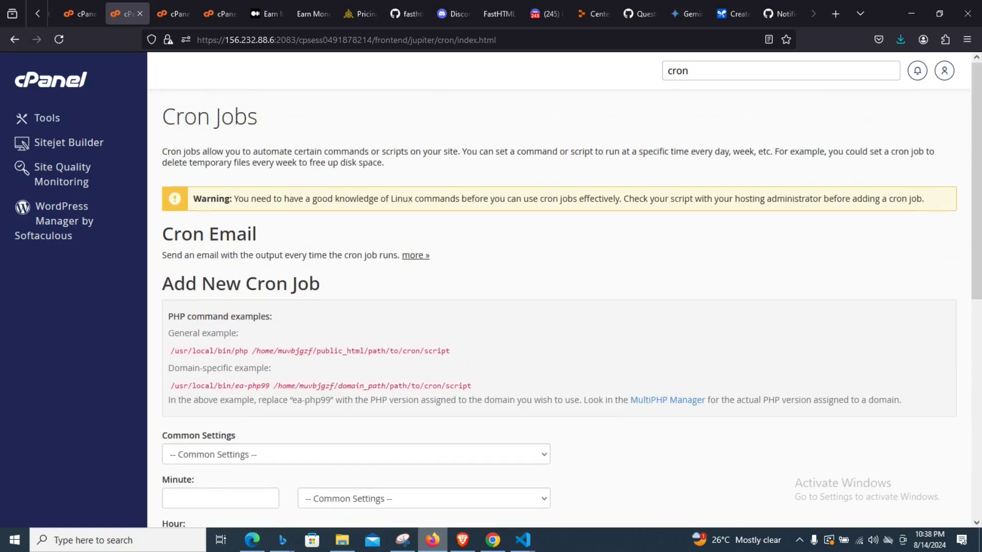
Highlight the Cron Jobs, Cron Email and Add New Cron Job headings and look over the new job form.
{"action": "left_click_drag", "start_coordinate": [259, 117], "coordinate": [162, 118]}
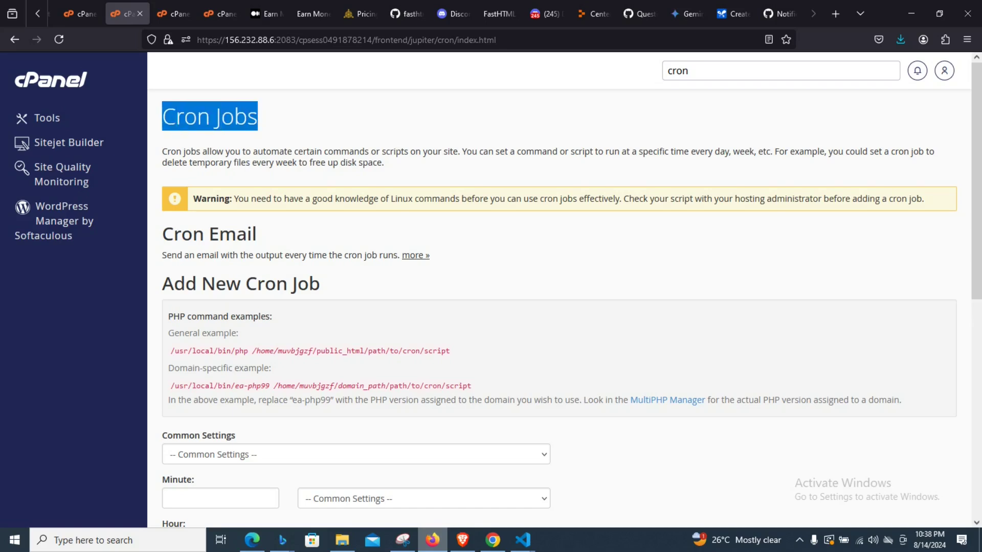
{"action": "left_click", "coordinate": [169, 118]}
{"action": "left_click_drag", "start_coordinate": [260, 234], "coordinate": [162, 234]}
{"action": "left_click_drag", "start_coordinate": [321, 283], "coordinate": [161, 283]}
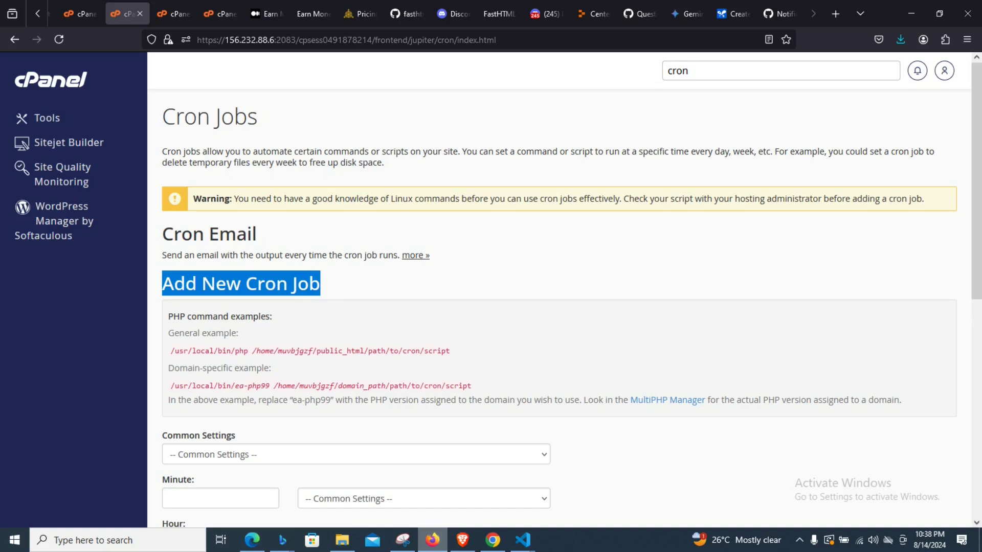
{"action": "left_click", "coordinate": [241, 284]}
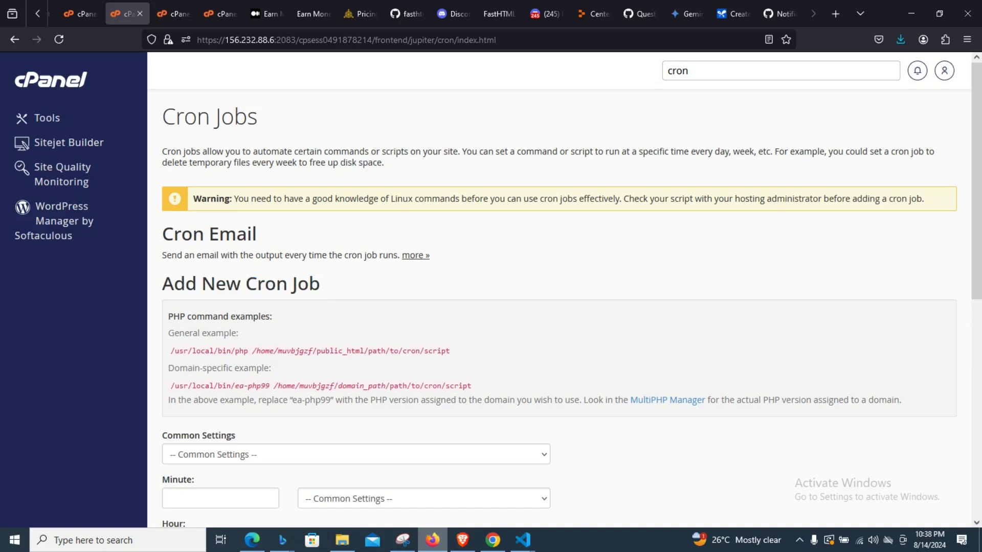
{"action": "left_click_drag", "start_coordinate": [325, 283], "coordinate": [161, 283]}
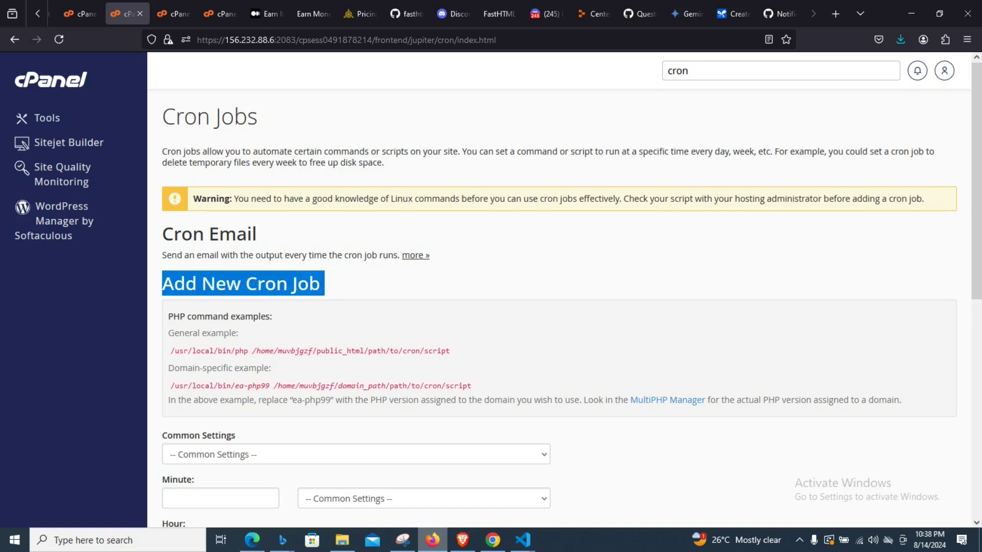
{"action": "left_click", "coordinate": [254, 284]}
{"action": "left_click_drag", "start_coordinate": [322, 284], "coordinate": [162, 284]}
{"action": "scroll", "coordinate": [559, 307], "scroll_direction": "down", "scroll_amount": 7}
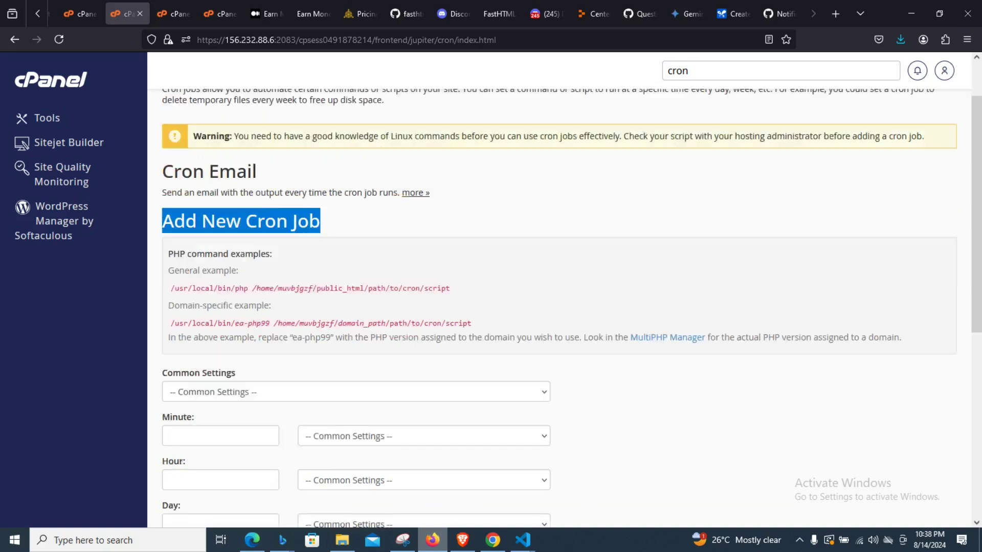
{"action": "scroll", "coordinate": [559, 307], "scroll_direction": "up", "scroll_amount": 7}
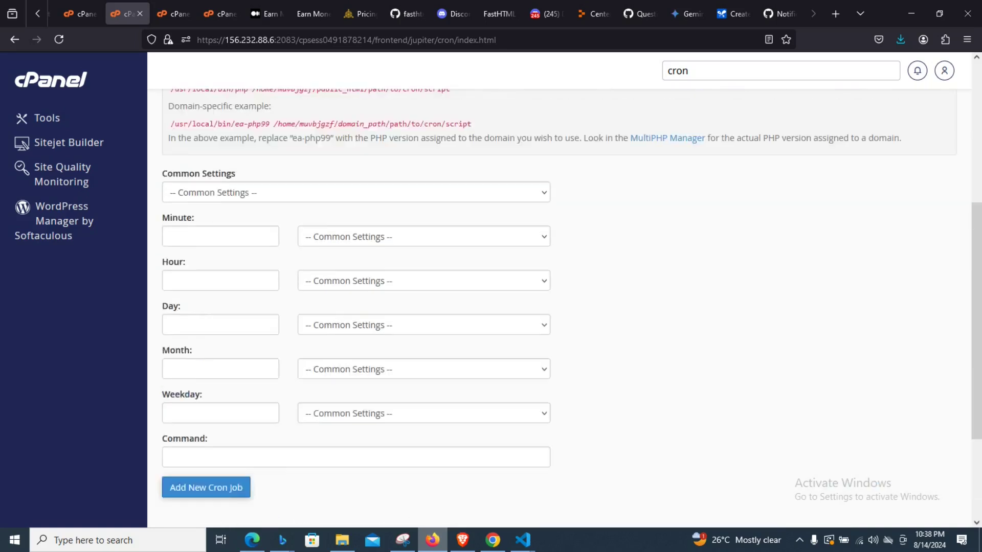
Select the full command of the job under Current Cron Jobs to review it, then clear the selection.
{"action": "scroll", "coordinate": [559, 307], "scroll_direction": "down", "scroll_amount": 8}
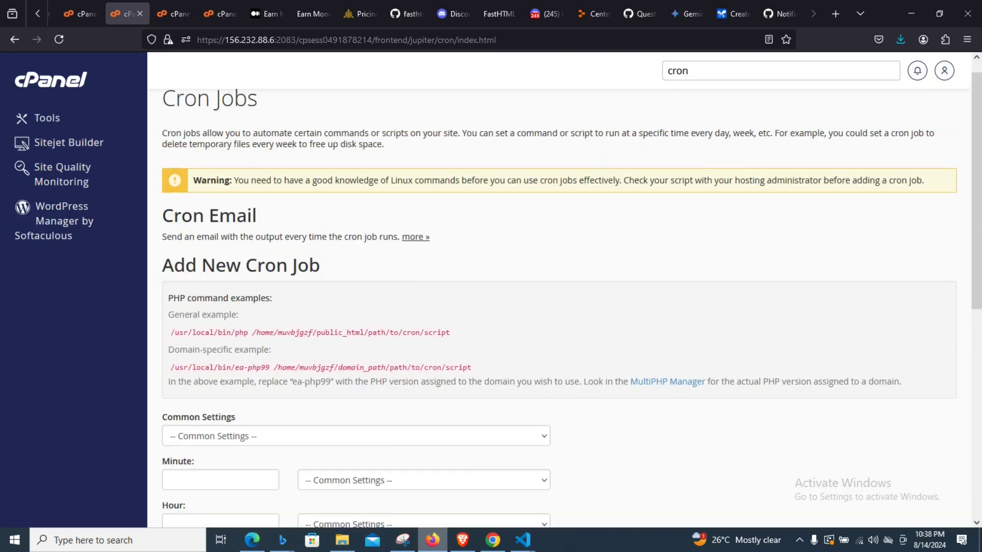
{"action": "left_click_drag", "start_coordinate": [672, 454], "coordinate": [412, 441]}
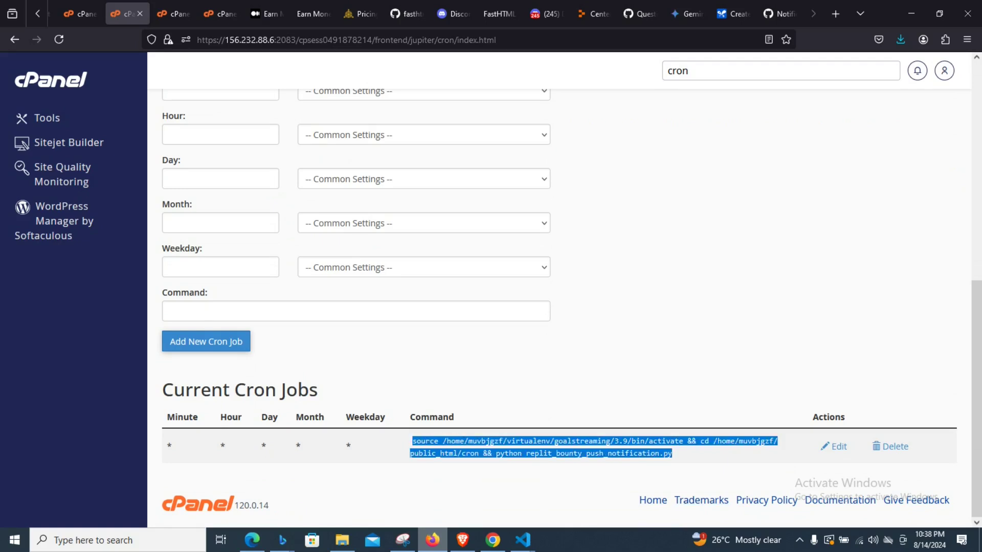
{"action": "left_click", "coordinate": [702, 479]}
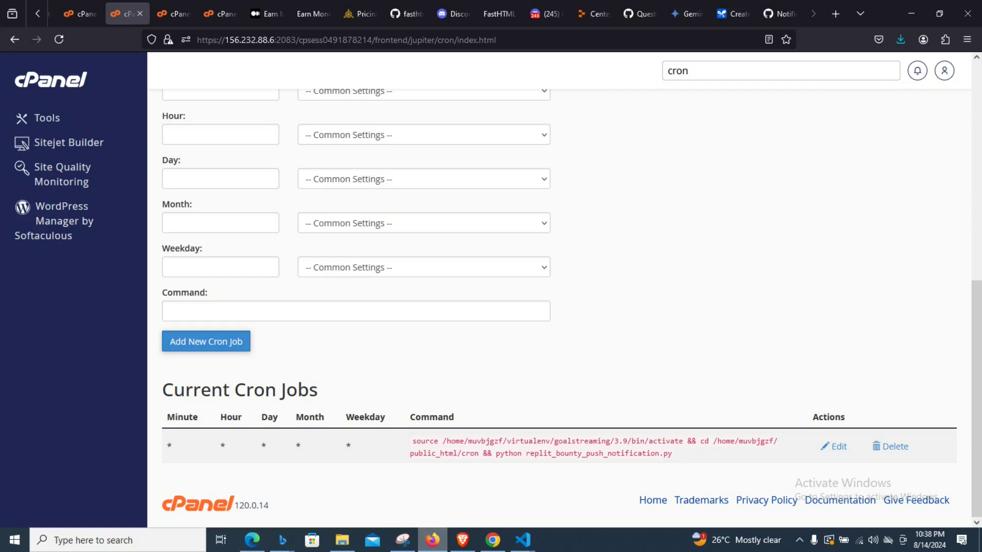
{"action": "left_click_drag", "start_coordinate": [672, 453], "coordinate": [413, 441]}
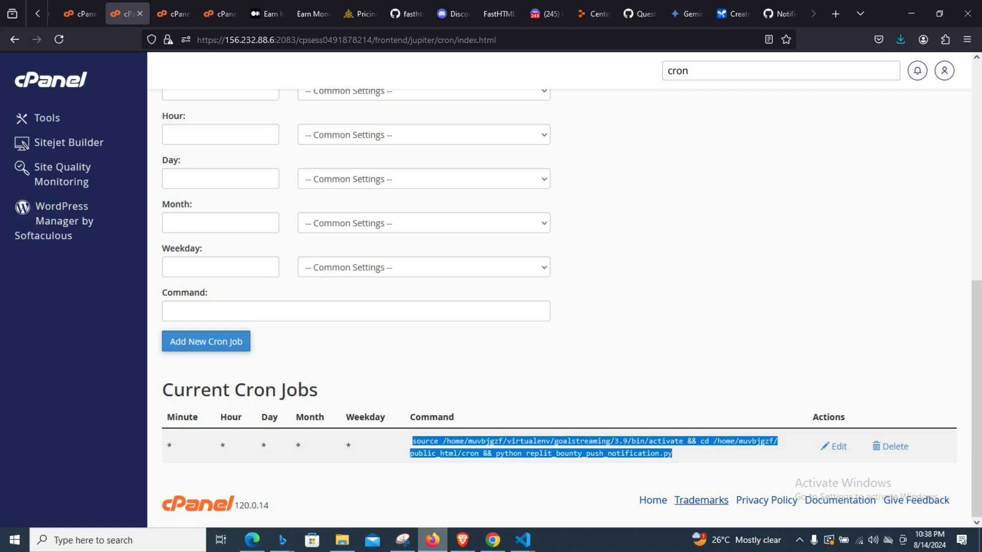
{"action": "left_click", "coordinate": [702, 479]}
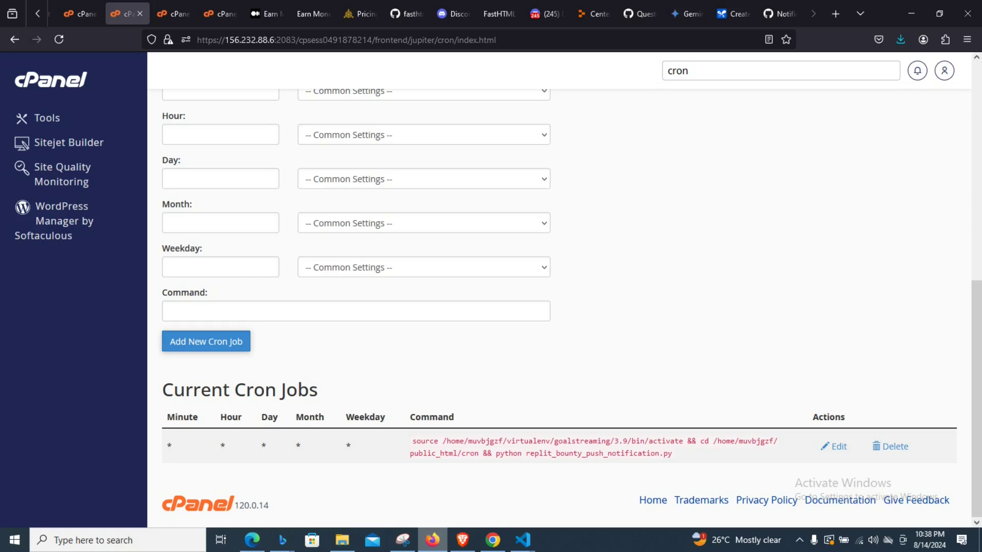
{"action": "scroll", "coordinate": [559, 306], "scroll_direction": "up", "scroll_amount": 5}
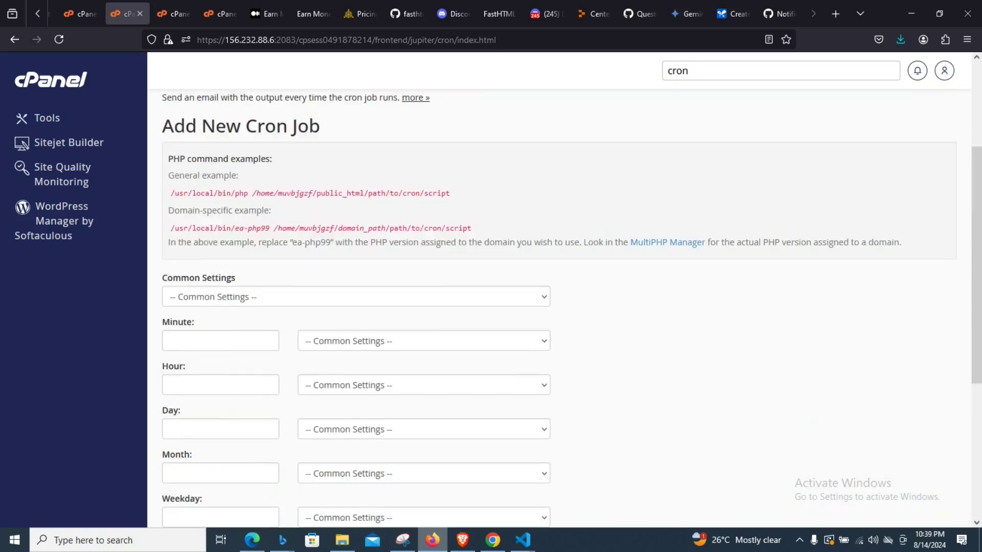